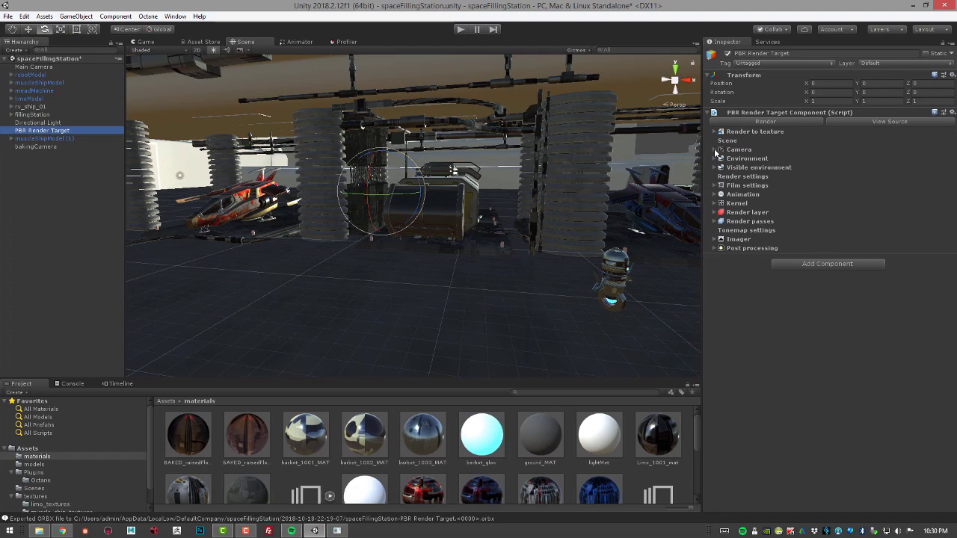
# Select Main Camera and scrub its Main CameraTimeline to preview the sideways camera move
pyautogui.click(715, 149)
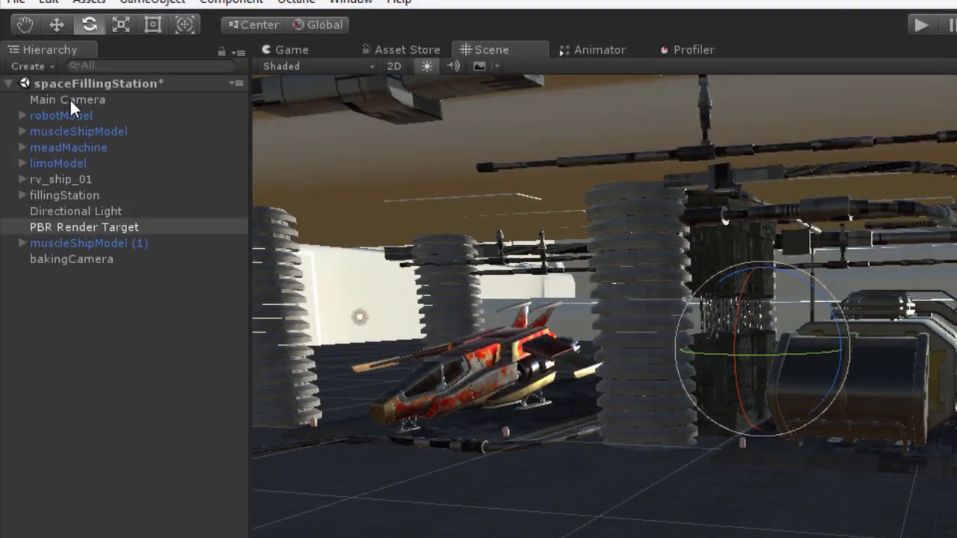
pyautogui.click(69, 100)
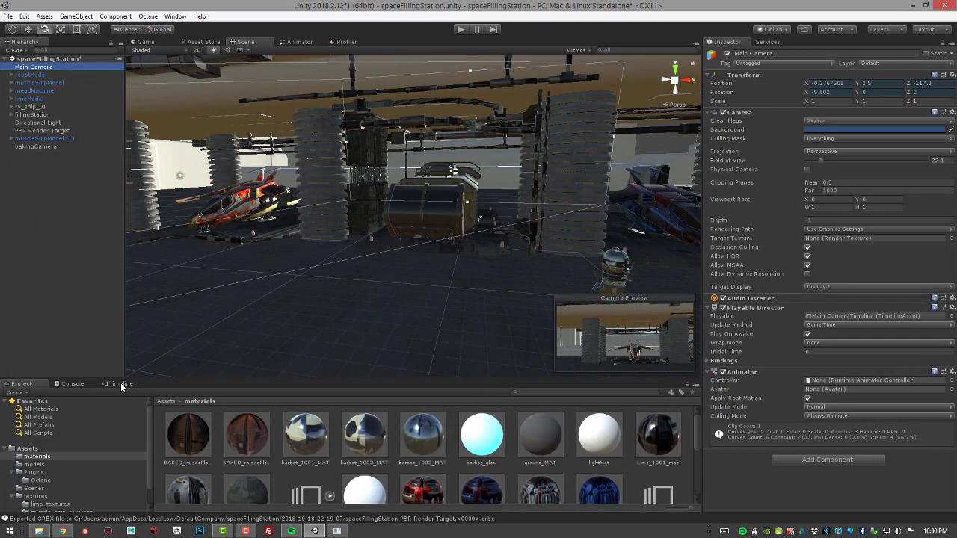
pyautogui.click(121, 384)
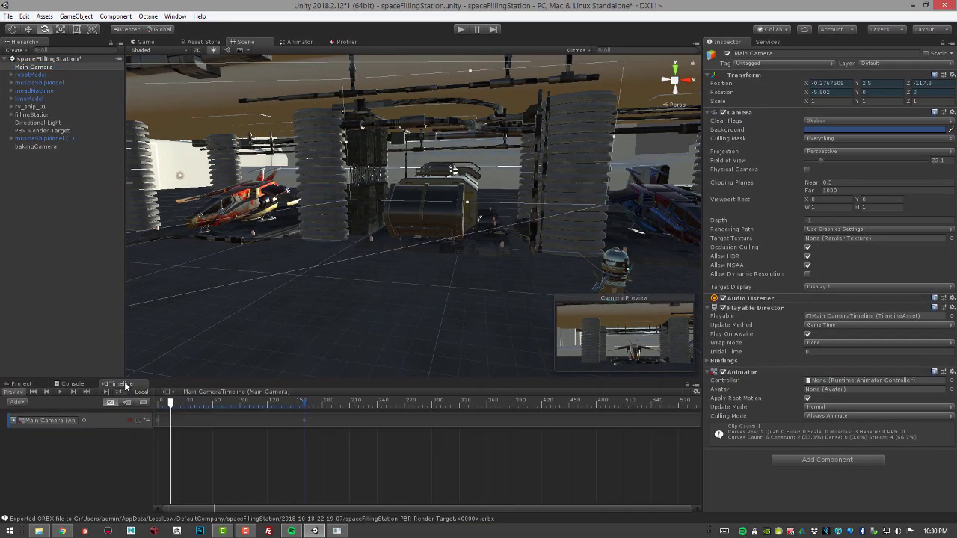
pyautogui.moveTo(176, 409)
pyautogui.mouseDown()
pyautogui.moveTo(292, 405)
pyautogui.moveTo(157, 405)
pyautogui.mouseUp()
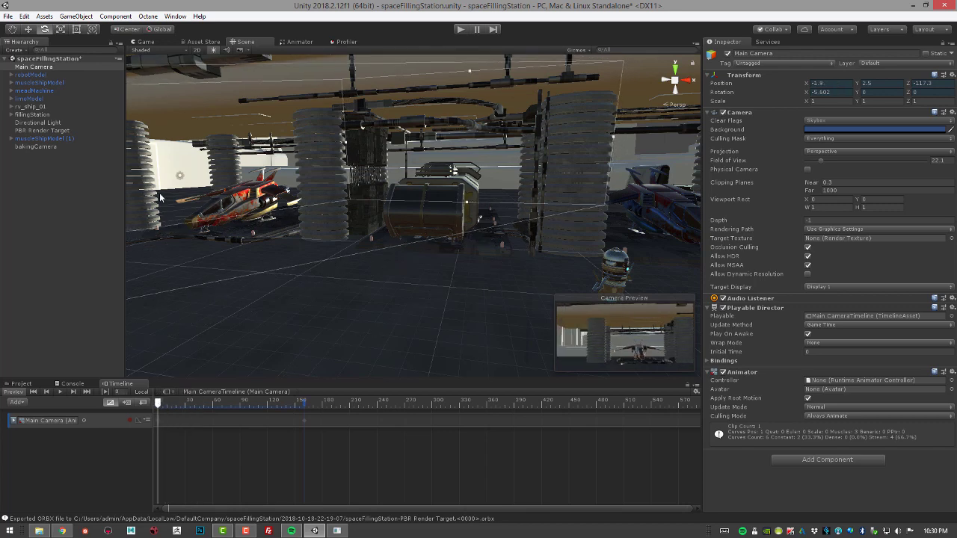
# Render the PBR Render Target in Octane and display the Denoised pass in the PBR Viewport
pyautogui.click(41, 131)
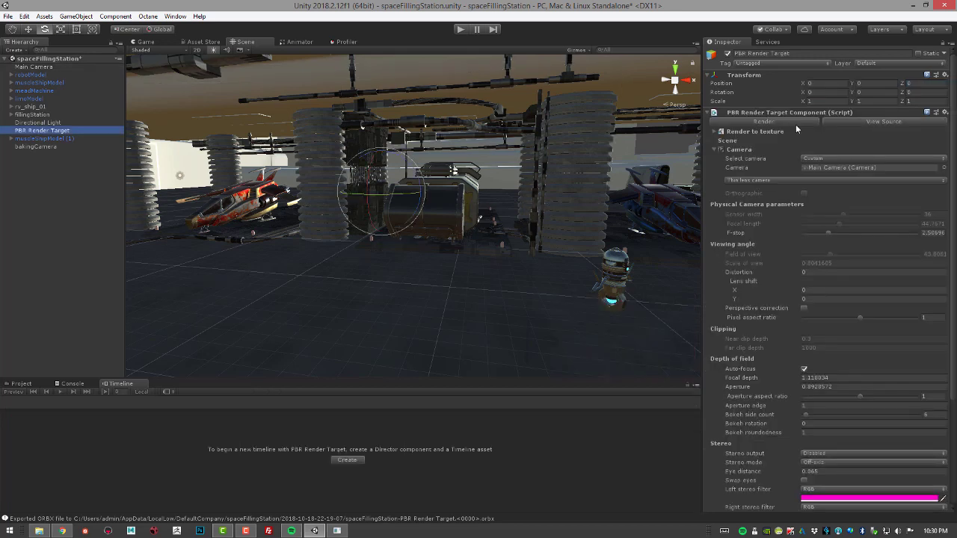
pyautogui.click(783, 121)
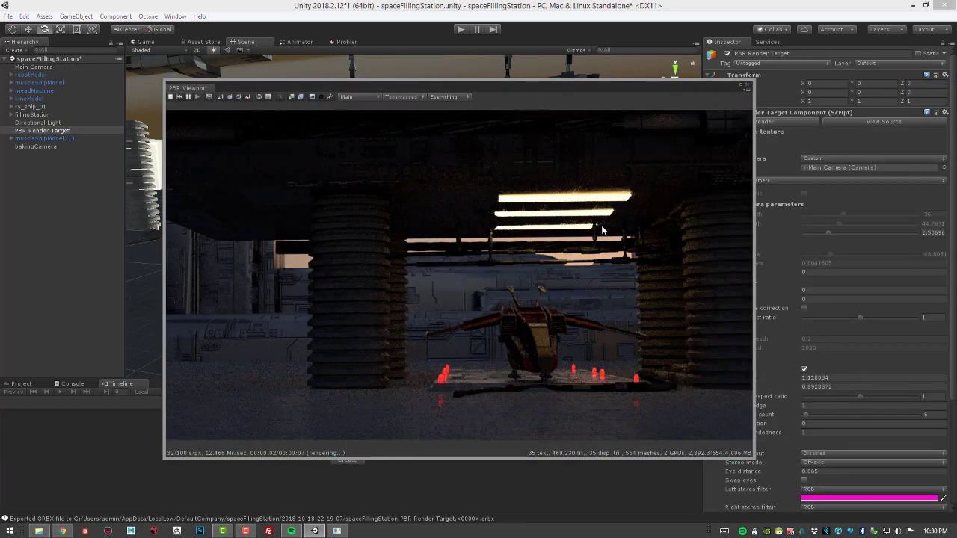
pyautogui.click(373, 96)
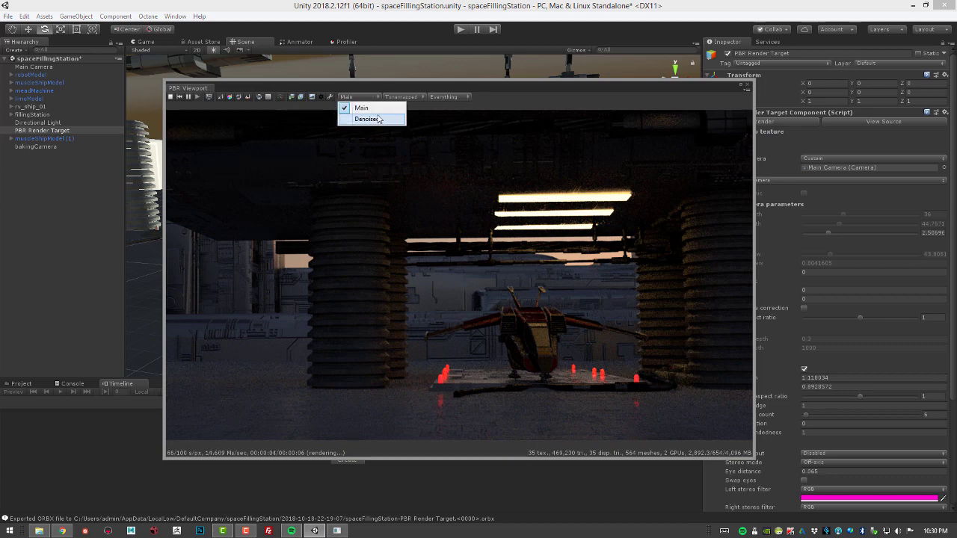
pyautogui.click(359, 120)
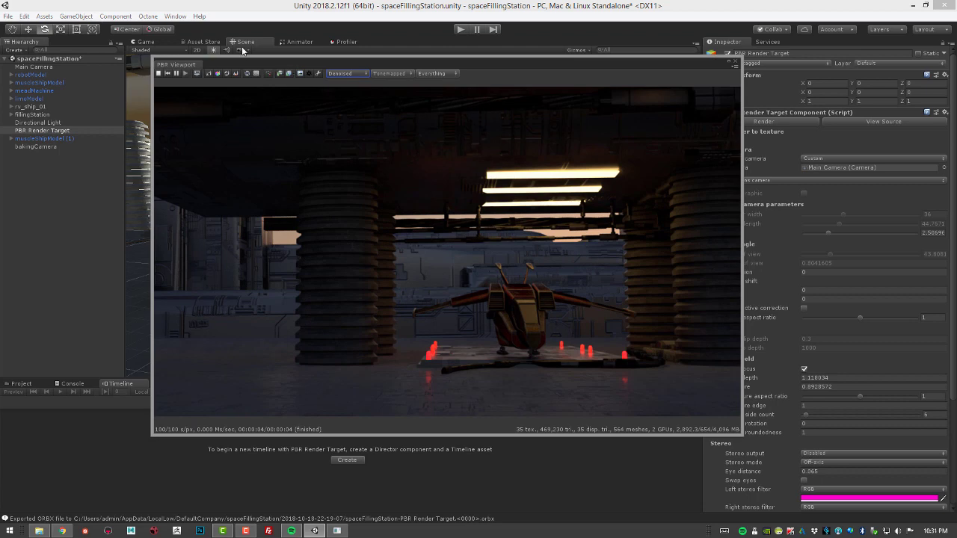
# Open the Octane Recorder and keep PBR Render Target as its render target
pyautogui.click(147, 16)
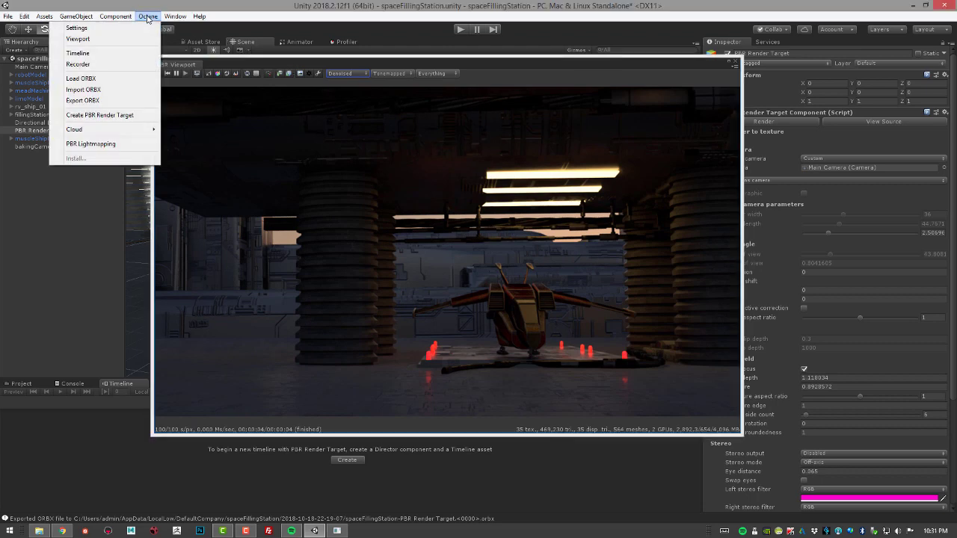
pyautogui.click(132, 65)
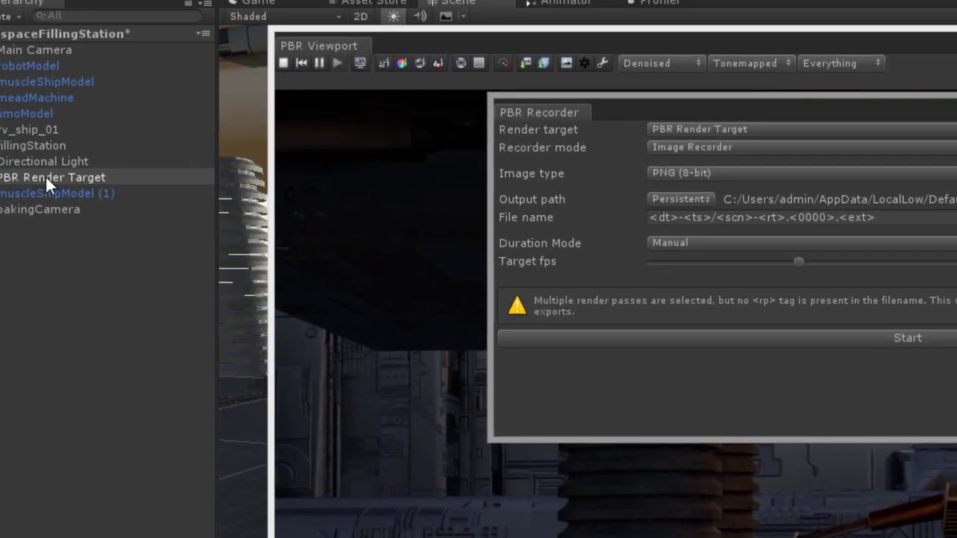
pyautogui.click(80, 182)
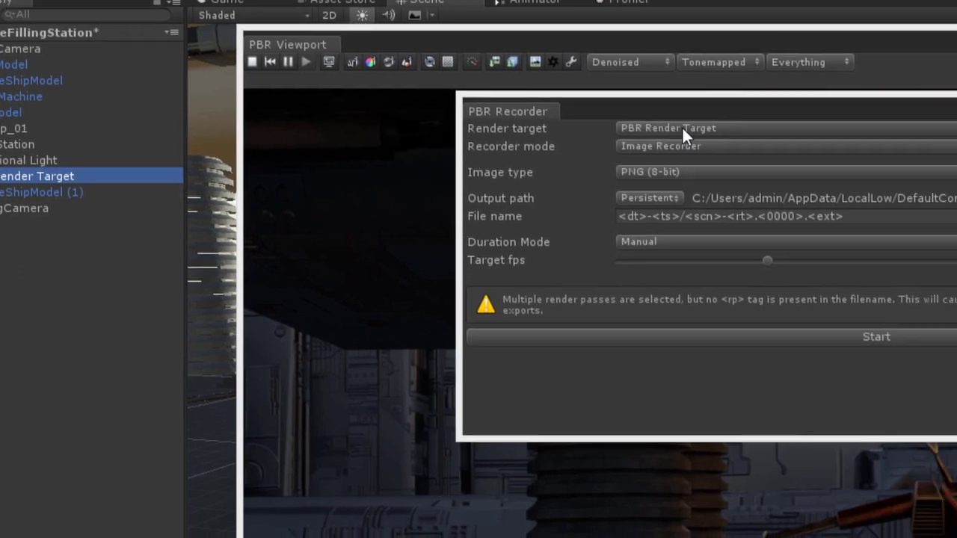
pyautogui.click(747, 133)
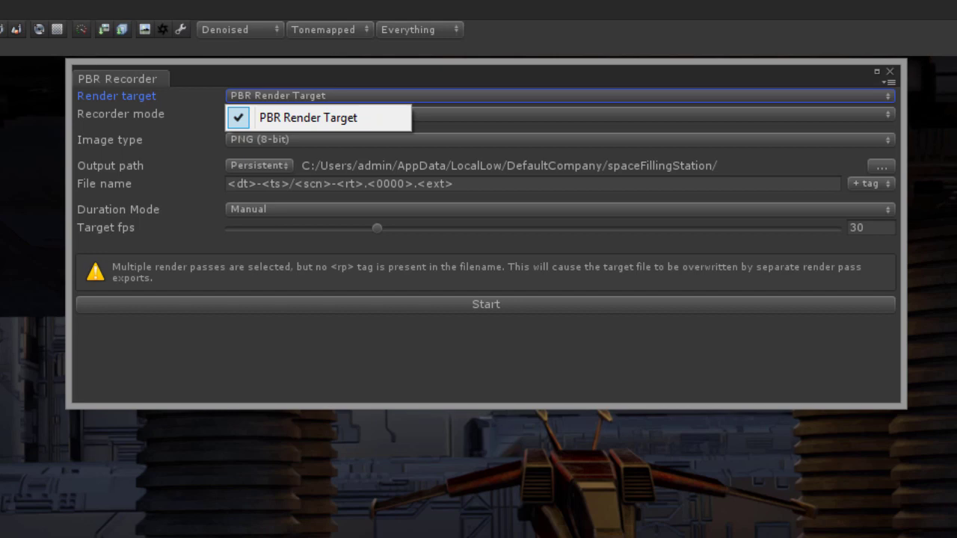
pyautogui.click(262, 94)
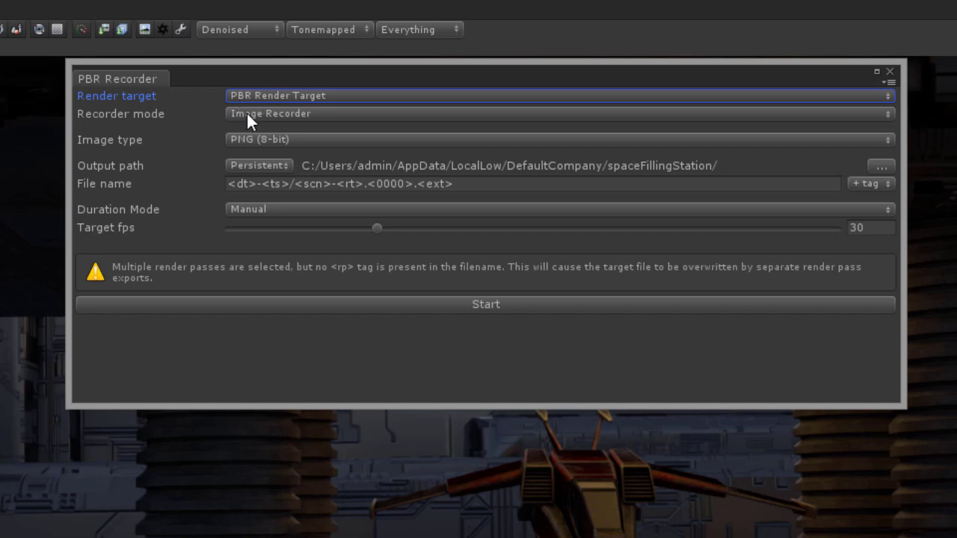
# Switch the recorder mode to ORBX Recorder with Alembic geometry format
pyautogui.click(247, 116)
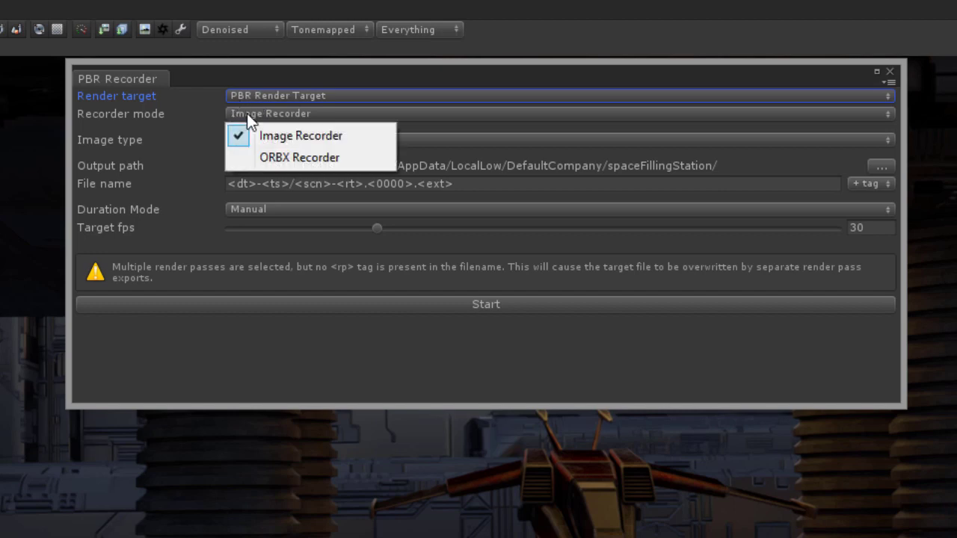
pyautogui.click(299, 159)
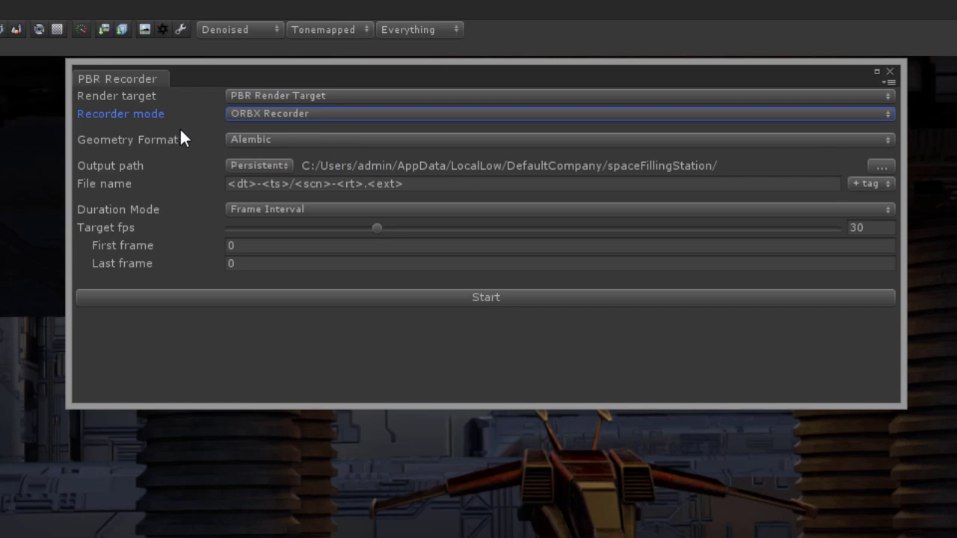
pyautogui.click(252, 139)
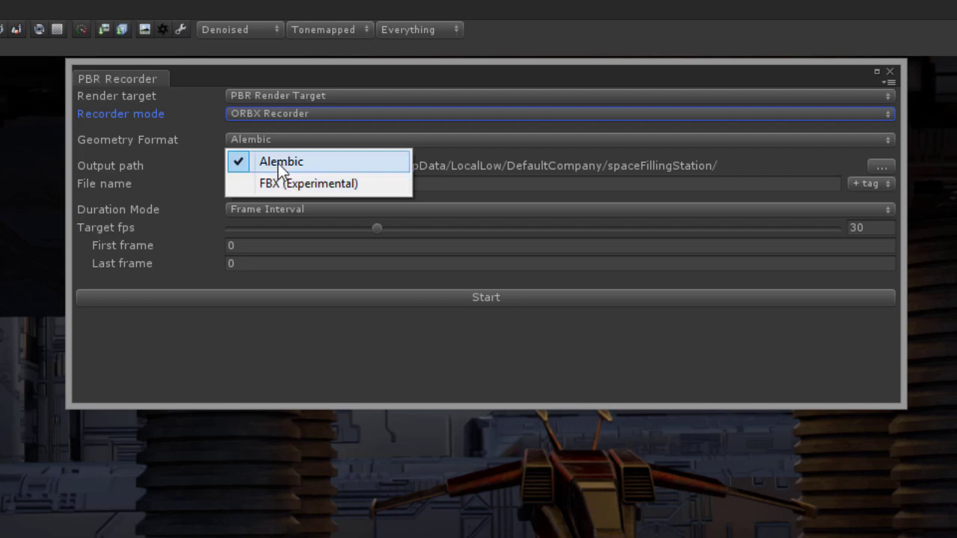
pyautogui.click(281, 162)
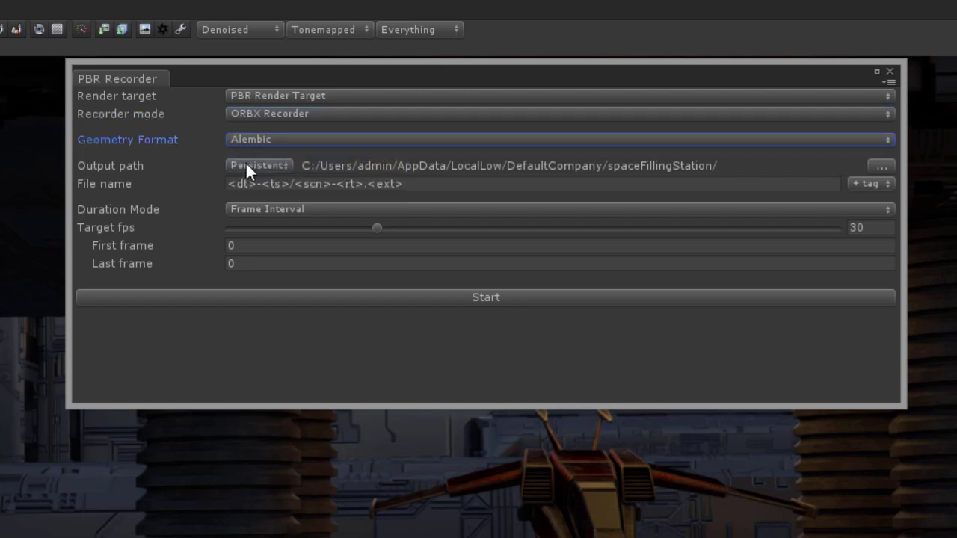
# Keep the Persistent output path and leave the default file name pattern unchanged
pyautogui.click(251, 166)
pyautogui.click(252, 166)
pyautogui.click(251, 166)
pyautogui.click(188, 158)
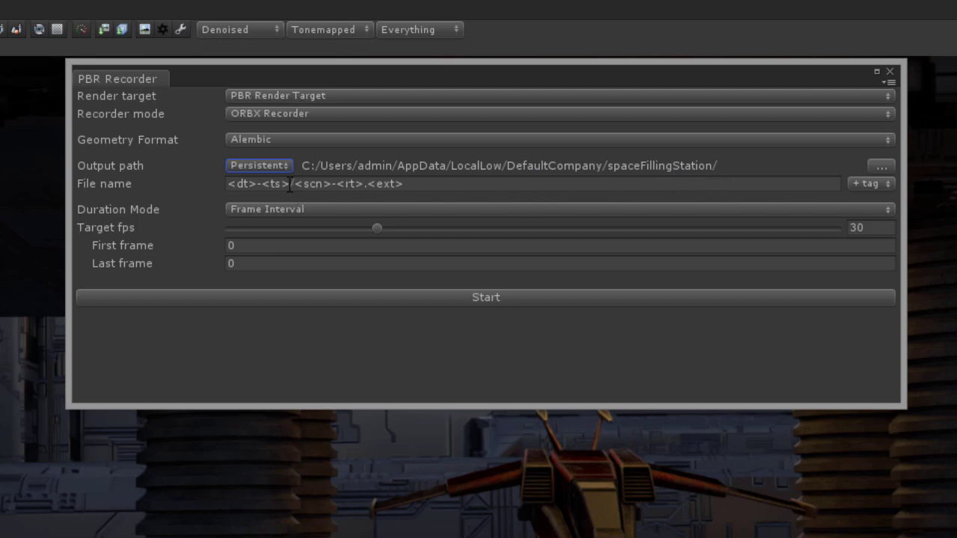
pyautogui.moveTo(290, 184); pyautogui.dragTo(228, 208)
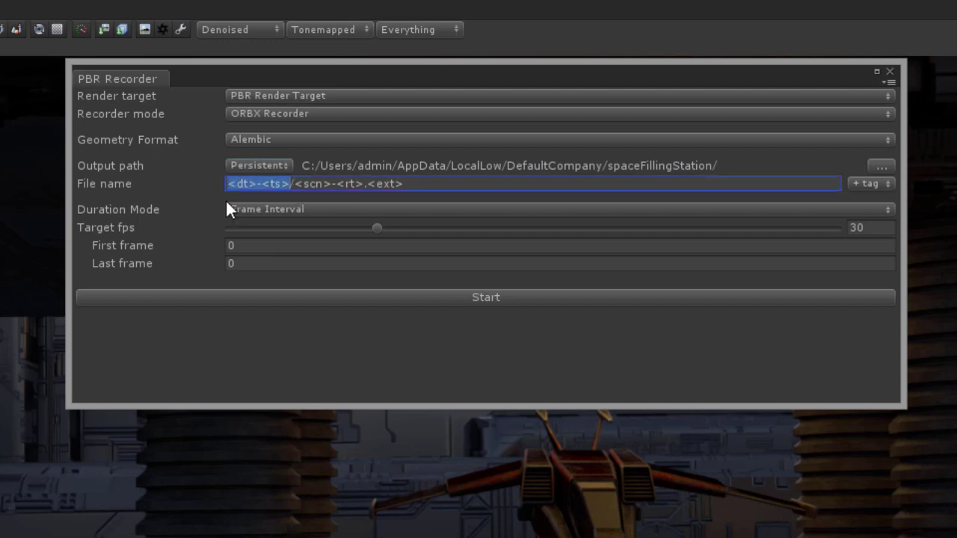
pyautogui.click(291, 185)
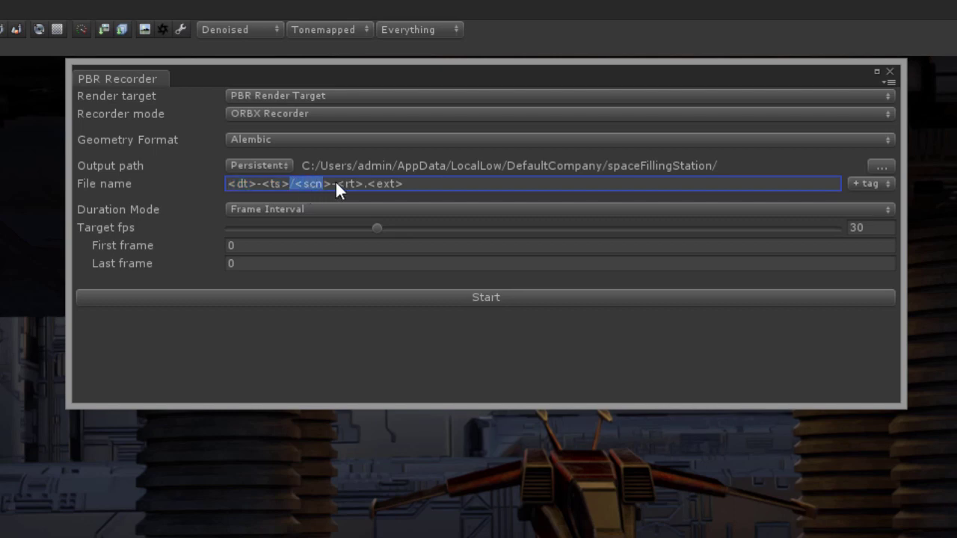
pyautogui.press('Tab')
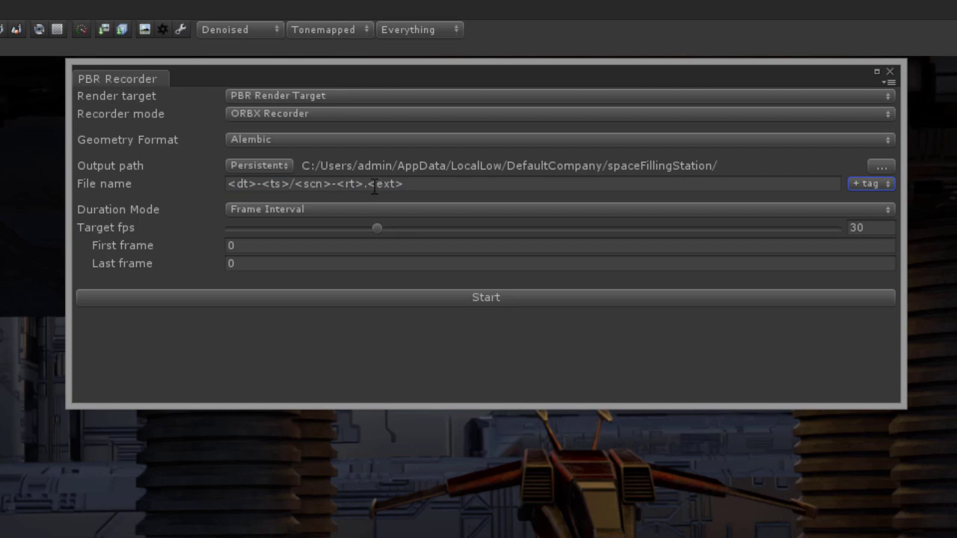
# Set a Frame Interval from frame 1 to 150 and start the recording
pyautogui.click(267, 214)
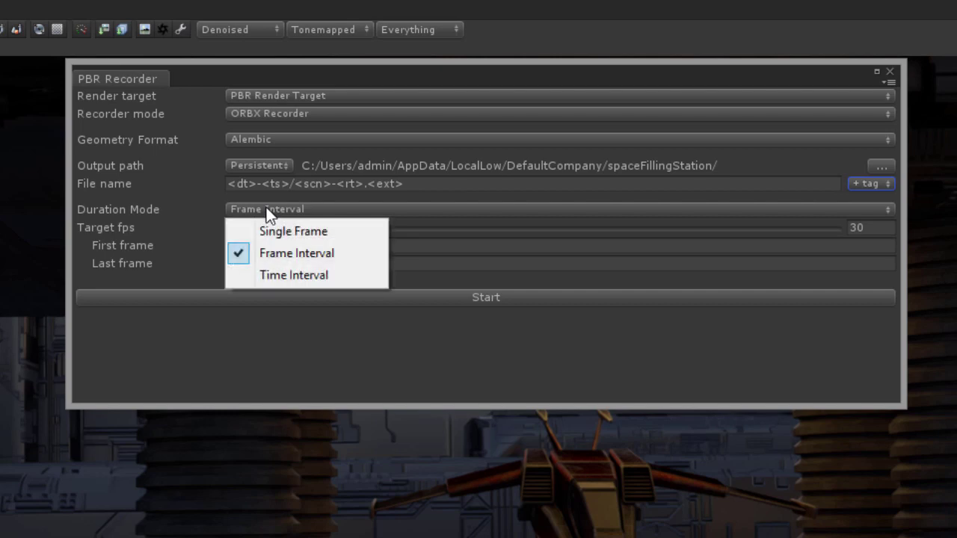
pyautogui.click(216, 327)
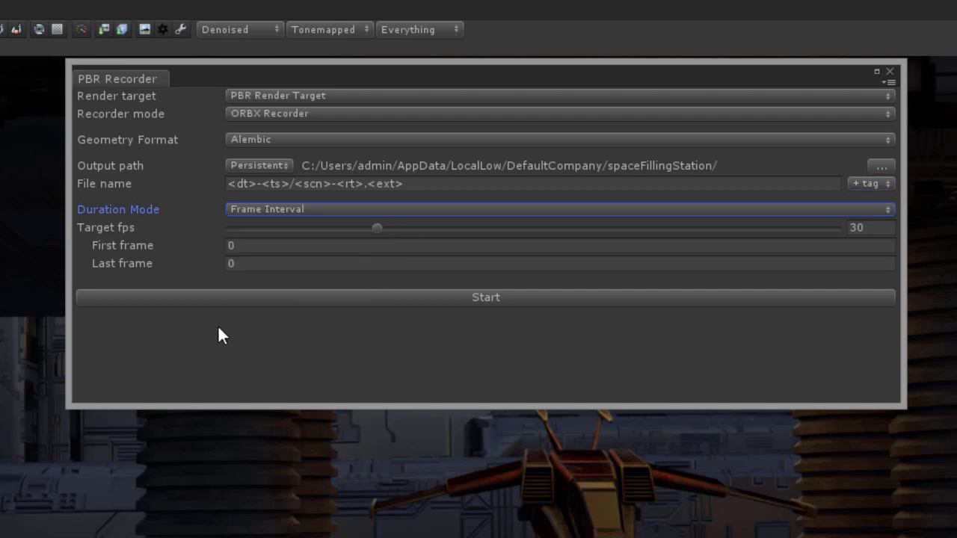
pyautogui.click(206, 245)
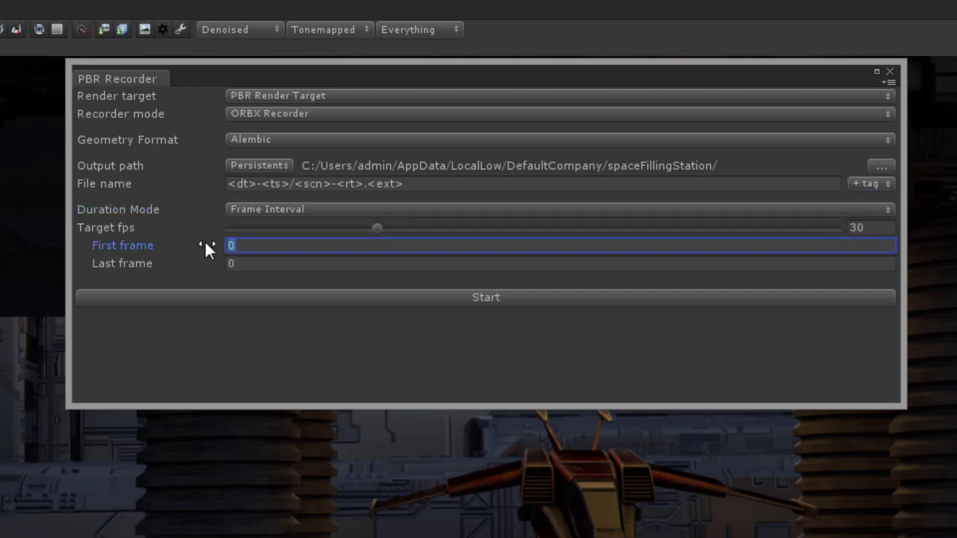
pyautogui.write('1')
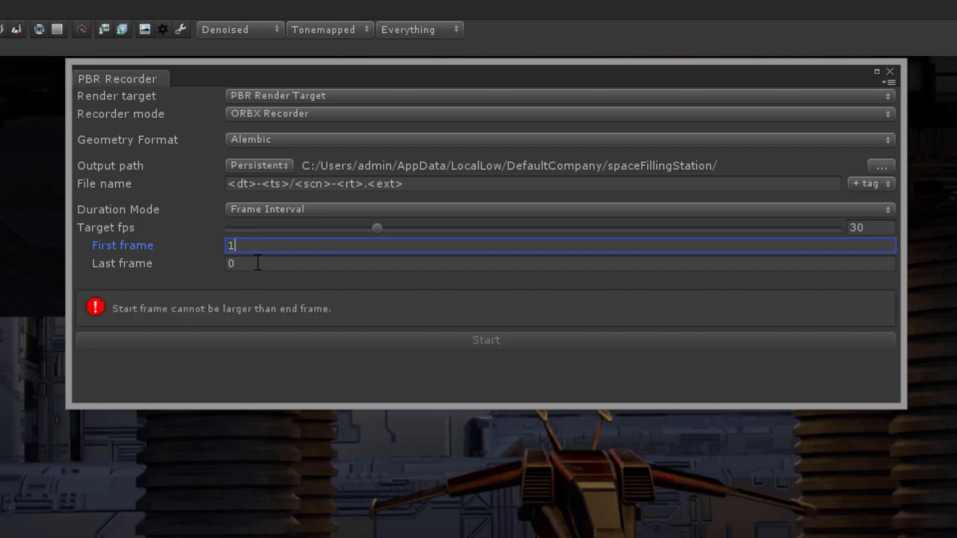
pyautogui.click(196, 263)
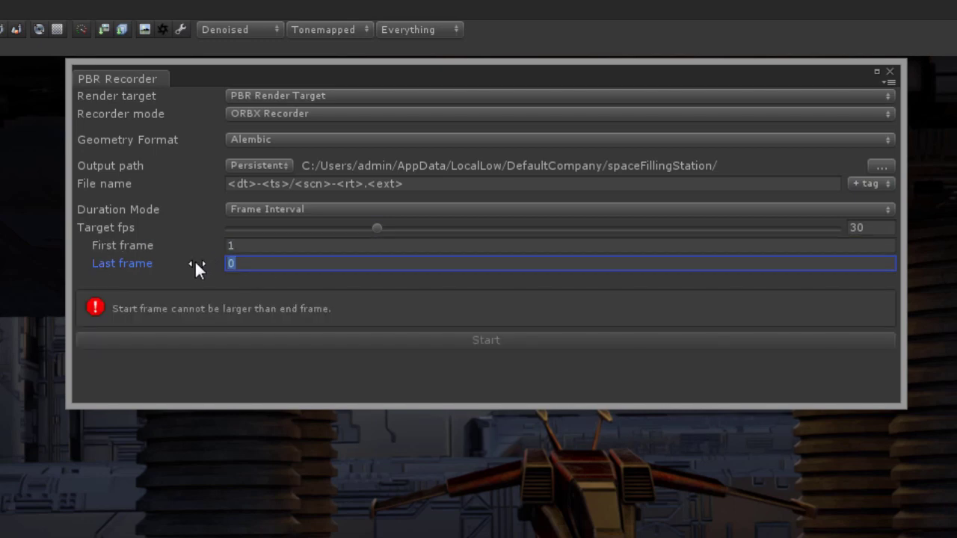
pyautogui.write('150')
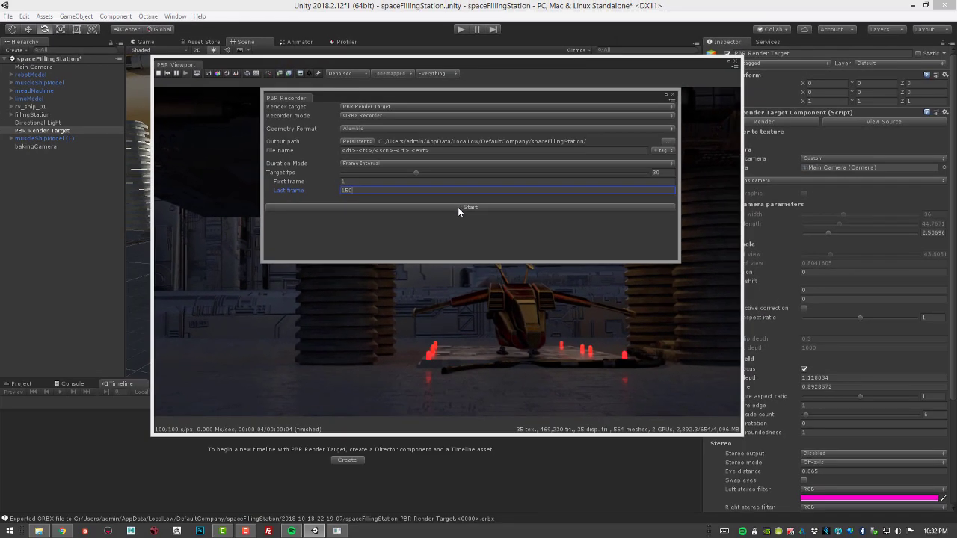
pyautogui.click(459, 209)
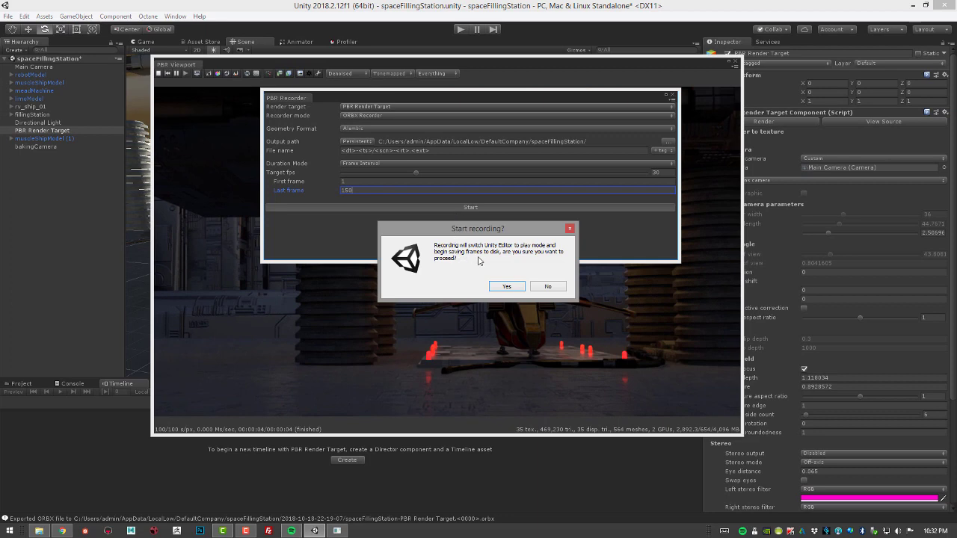
# Confirm the Start recording? prompt and let all 150 frames export as ORBX
pyautogui.click(509, 287)
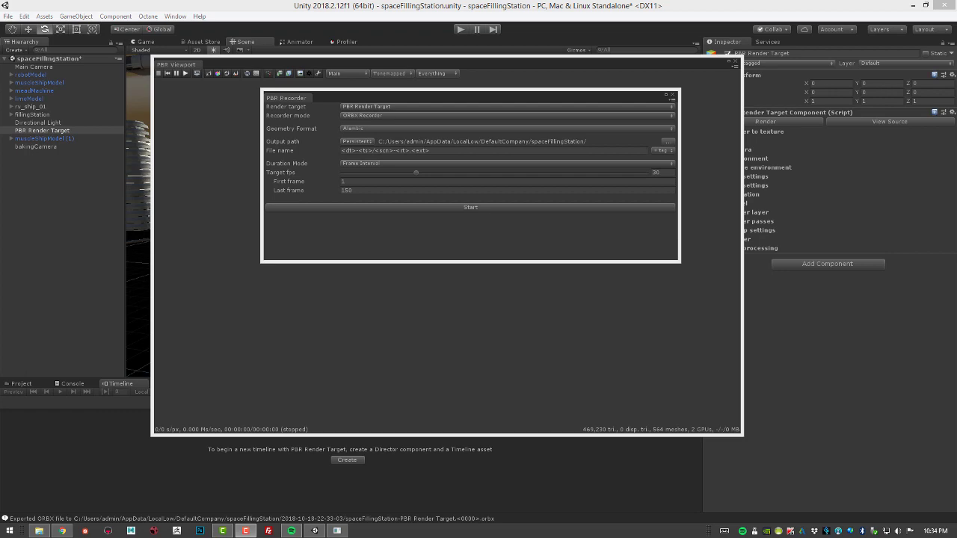
pyautogui.click(84, 532)
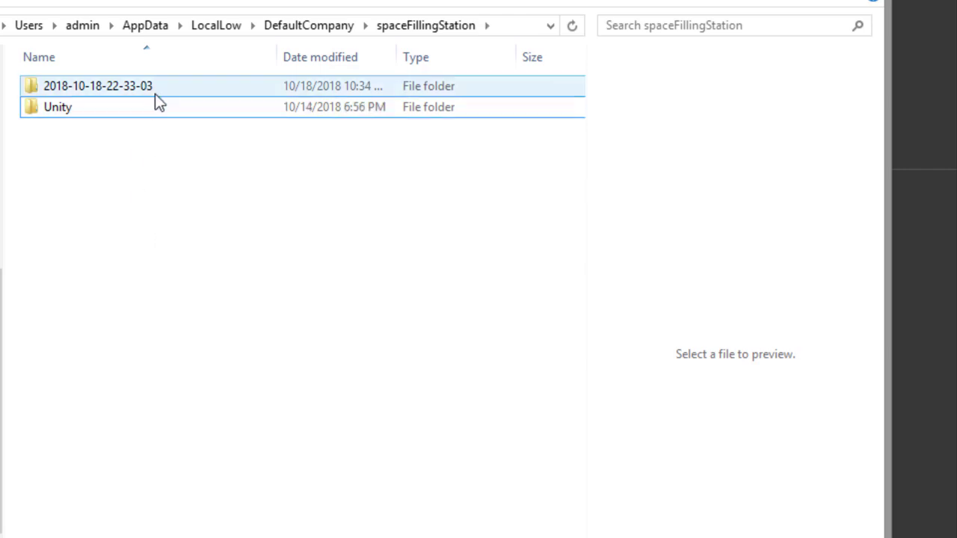
pyautogui.click(155, 90)
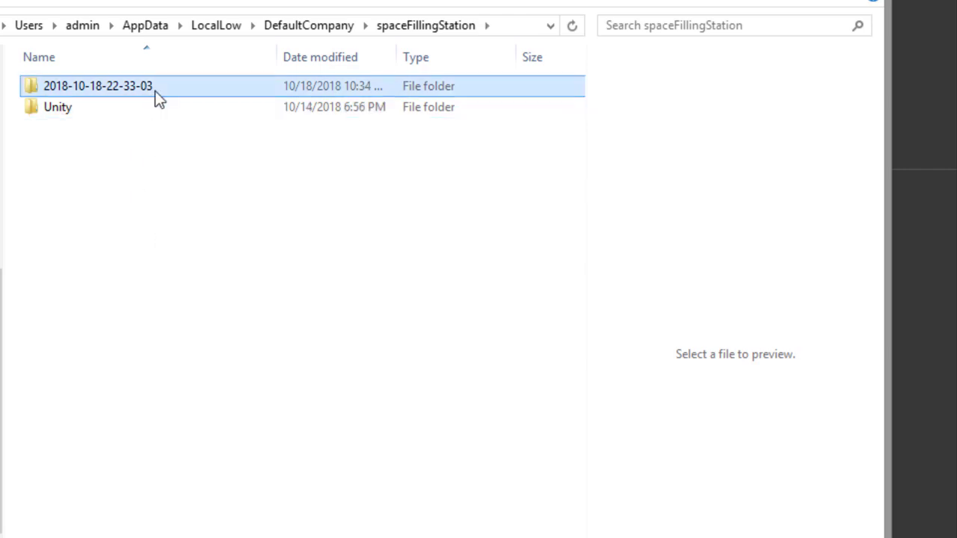
pyautogui.doubleClick(118, 92)
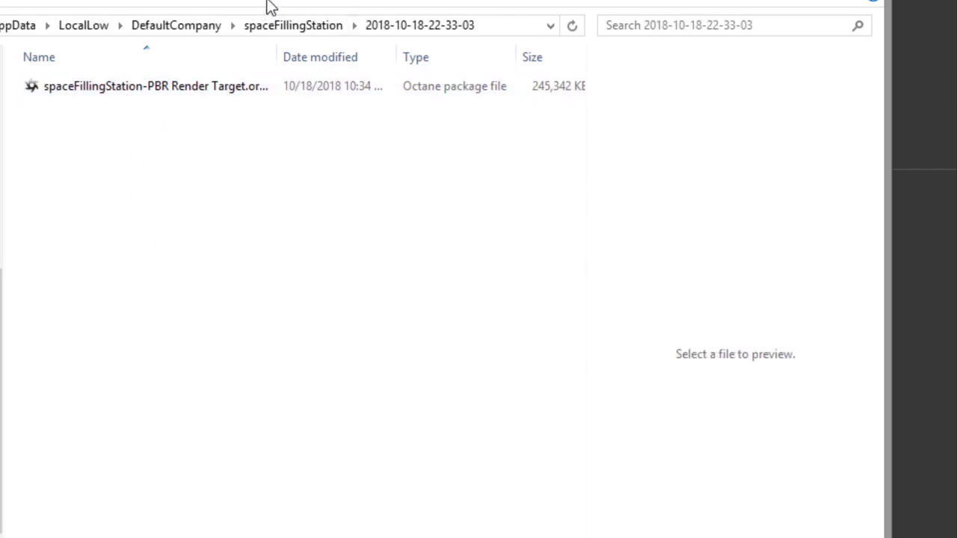
pyautogui.moveTo(277, 57); pyautogui.dragTo(404, 64)
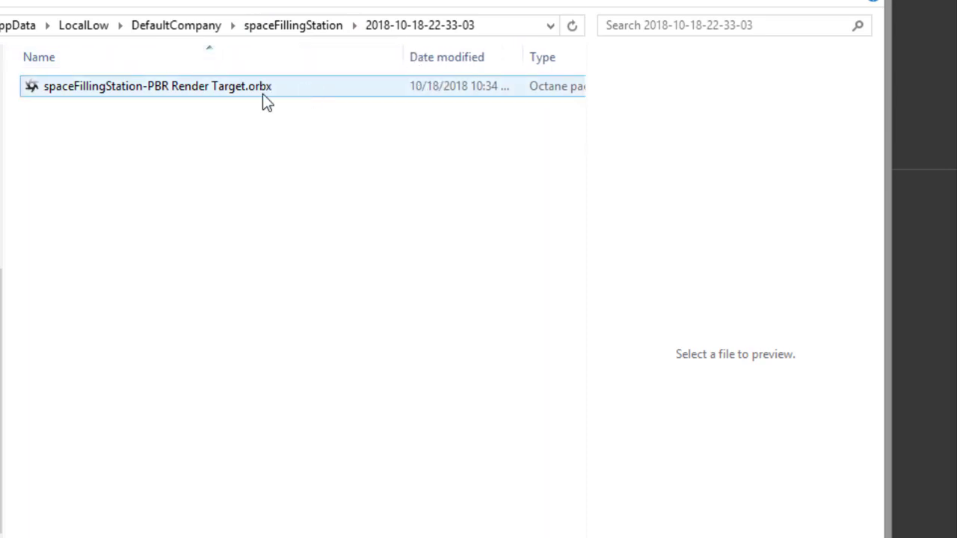
pyautogui.click(188, 87)
pyautogui.rightClick(193, 86)
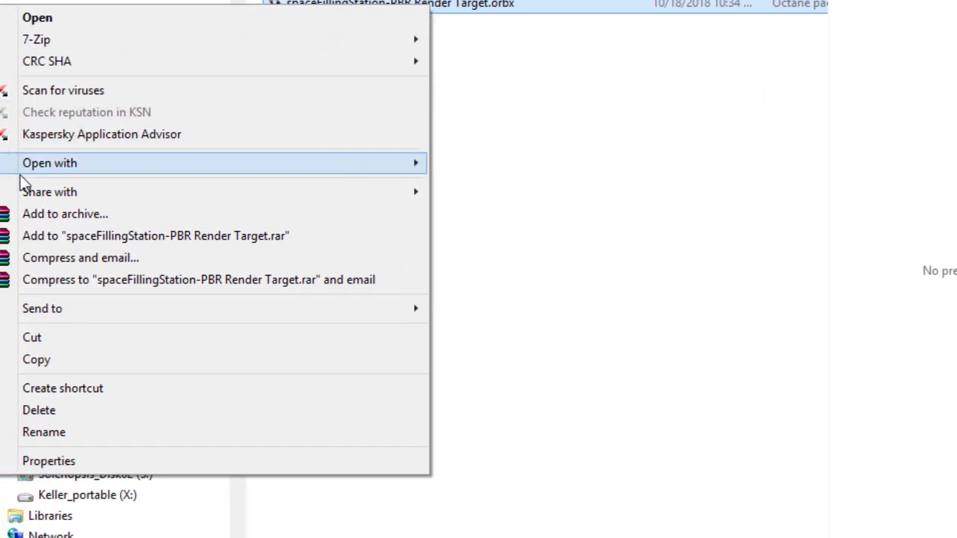
pyautogui.moveTo(356, 163)
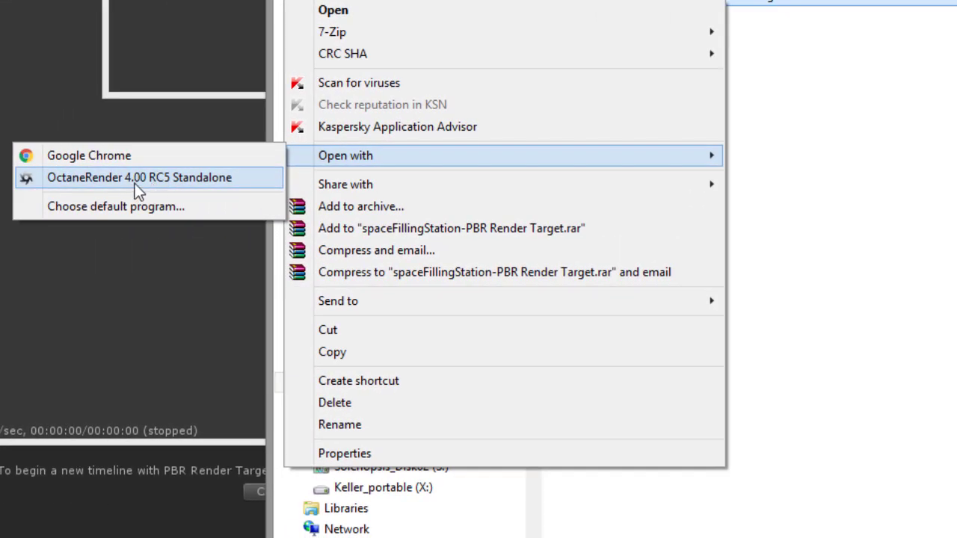
pyautogui.click(139, 182)
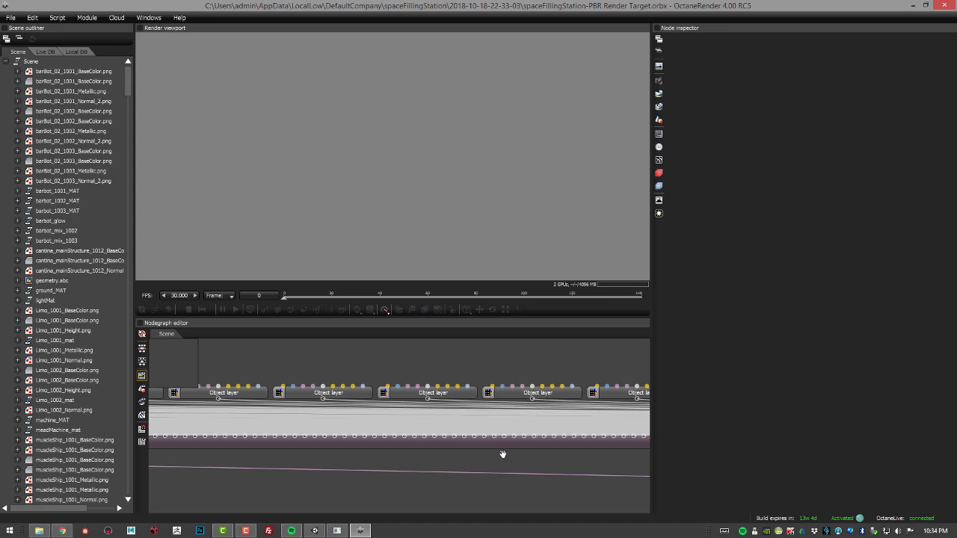
# Render through the PBR Render Target node and view the DeNoise result
pyautogui.scroll(-3, 357, 416)
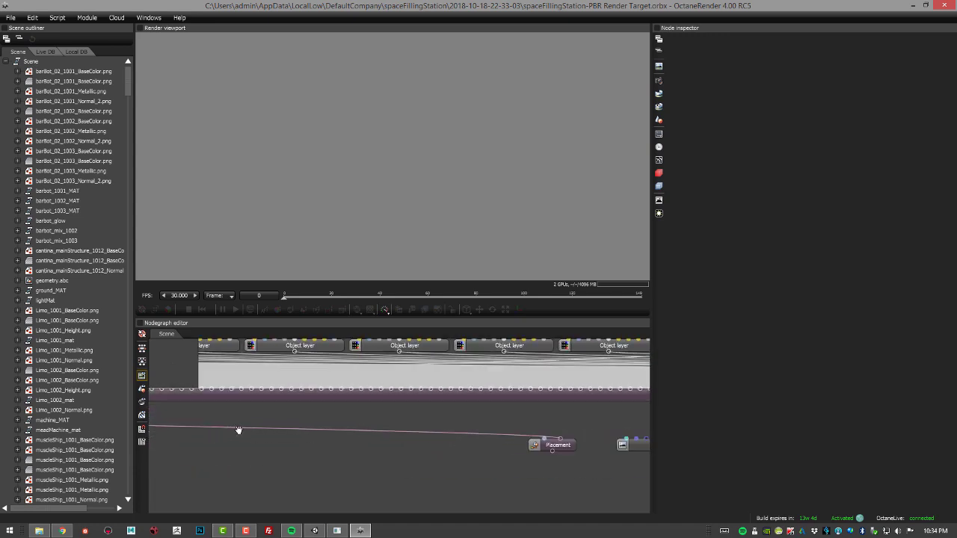
pyautogui.scroll(-1, 388, 441)
pyautogui.moveTo(391, 444); pyautogui.dragTo(212, 451, button='middle')
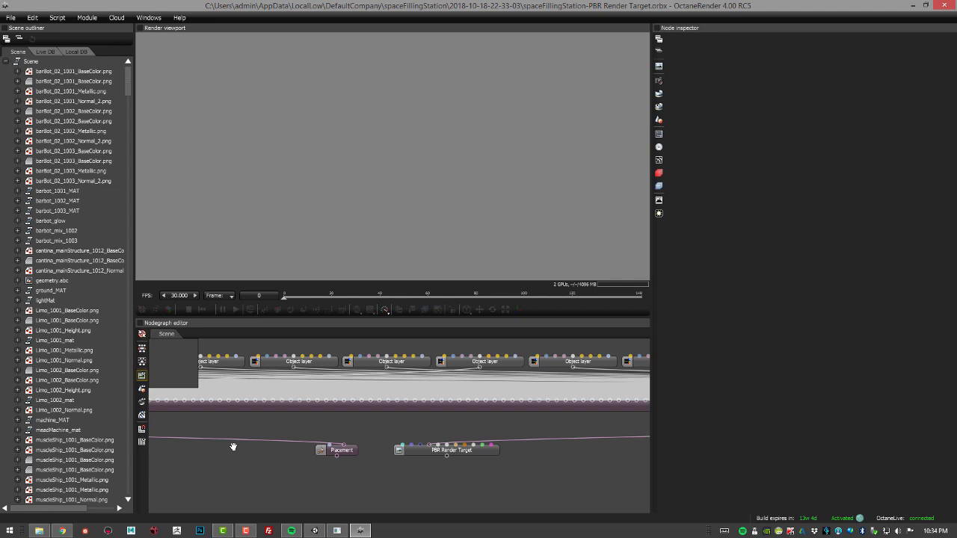
pyautogui.click(401, 451)
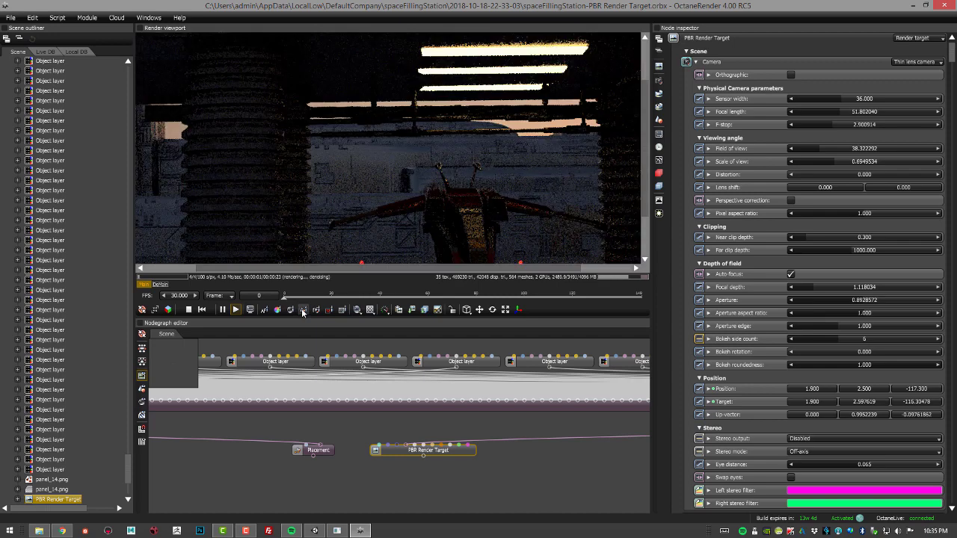
pyautogui.click(645, 183)
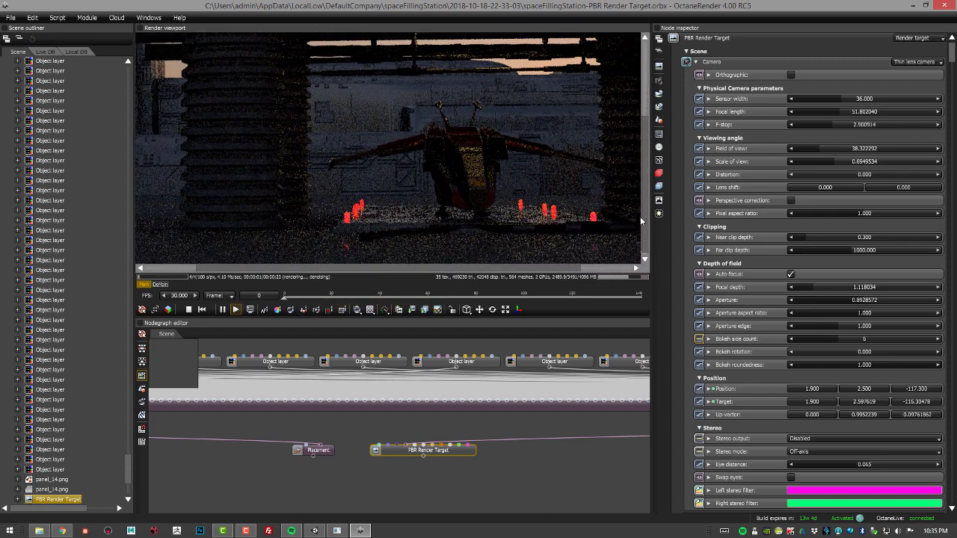
pyautogui.click(160, 284)
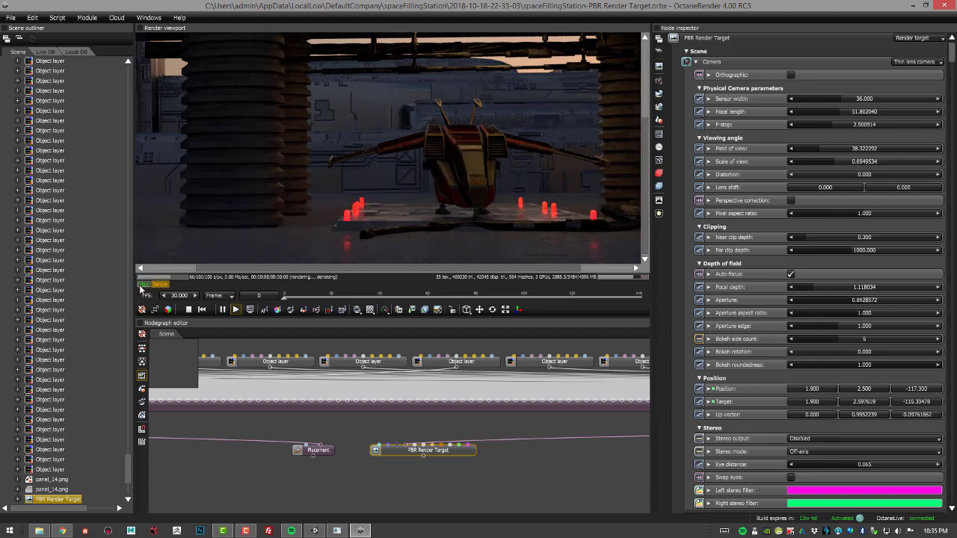
# Scrub the timeline forward and back, ending on frame 15 with DeNoise shown
pyautogui.click(292, 298)
pyautogui.moveTo(291, 299); pyautogui.dragTo(589, 315)
pyautogui.moveTo(513, 317); pyautogui.dragTo(320, 309)
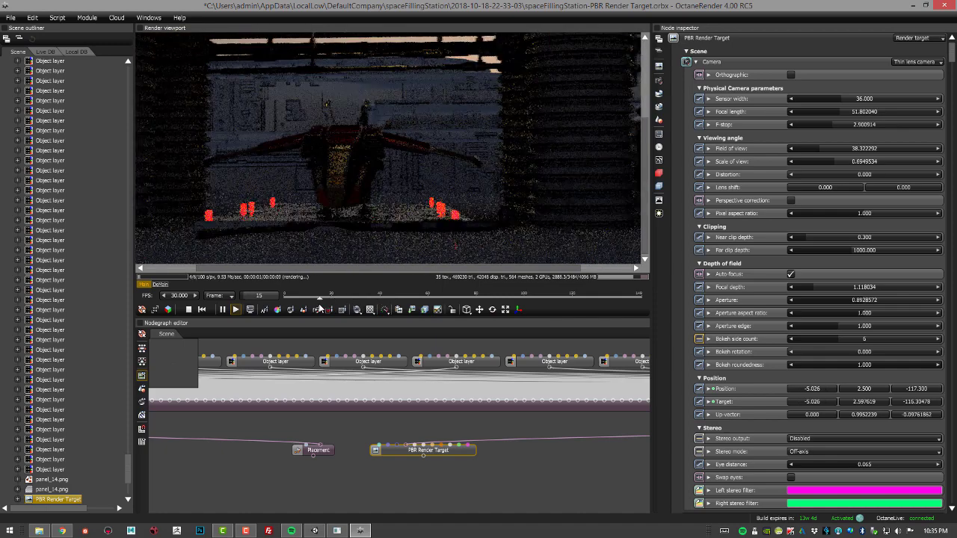
pyautogui.click(159, 285)
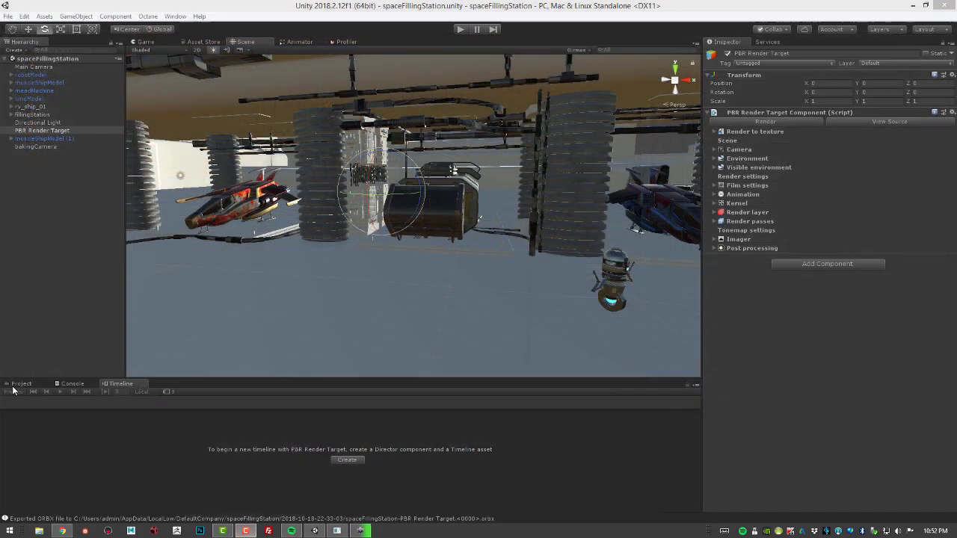
# Switch to the smoke project and select the newSteam.60.VDB volume node
pyautogui.click(18, 383)
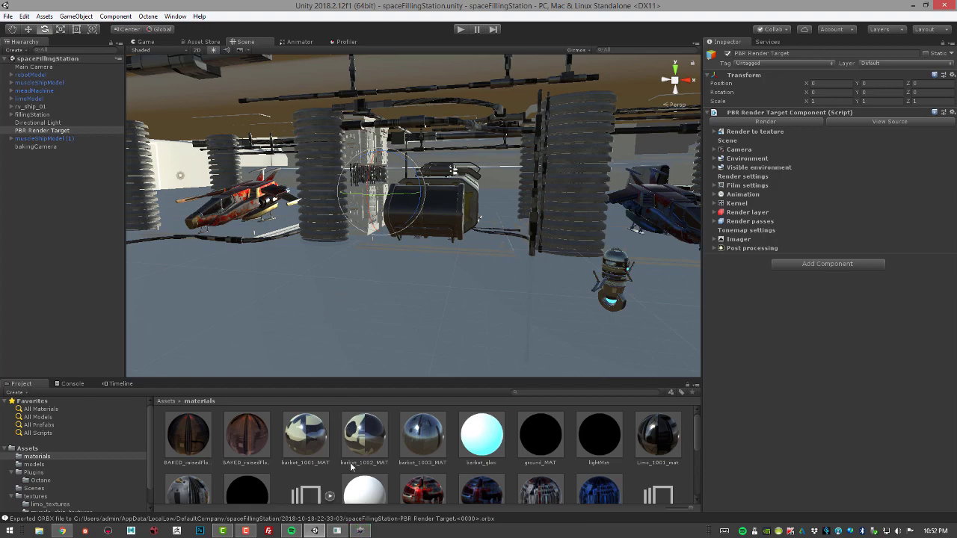
pyautogui.click(360, 531)
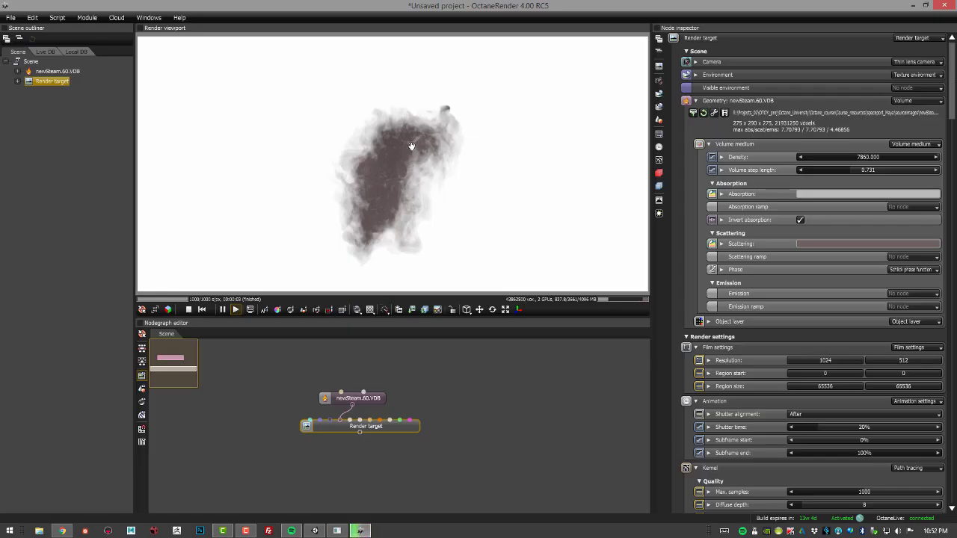
pyautogui.moveTo(441, 214); pyautogui.dragTo(408, 250)
pyautogui.click(379, 399)
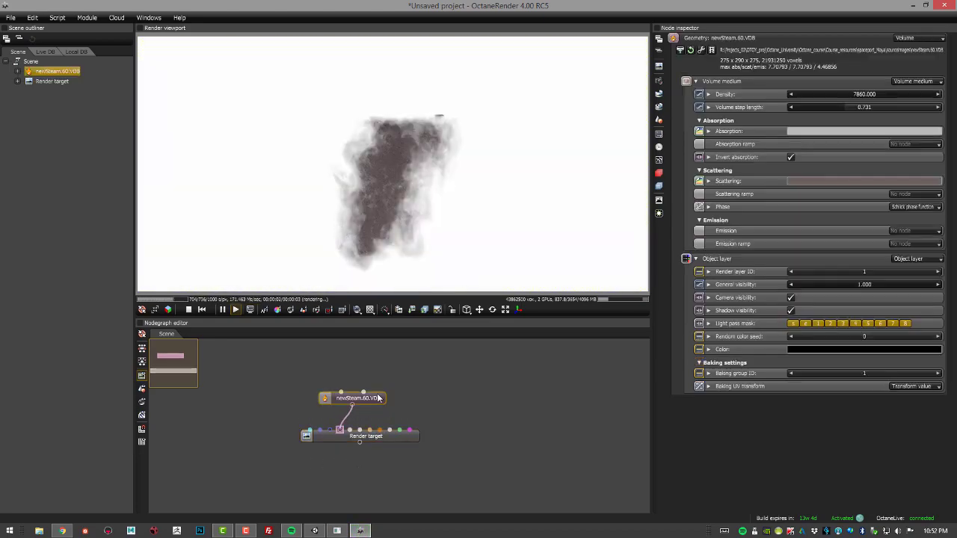
# Tint the smoke's Scattering colour reddish-brown and check the Render target settings
pyautogui.moveTo(508, 207); pyautogui.dragTo(467, 198)
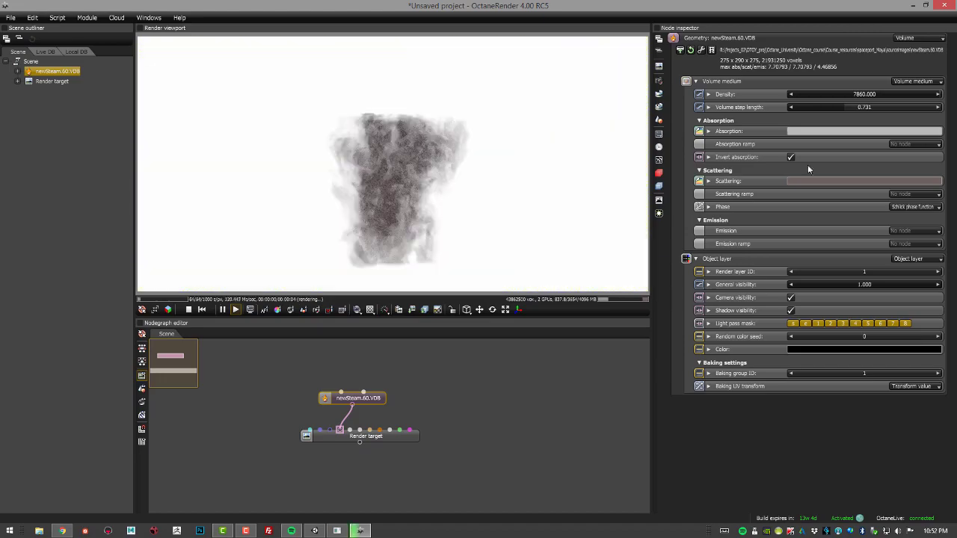
pyautogui.click(817, 181)
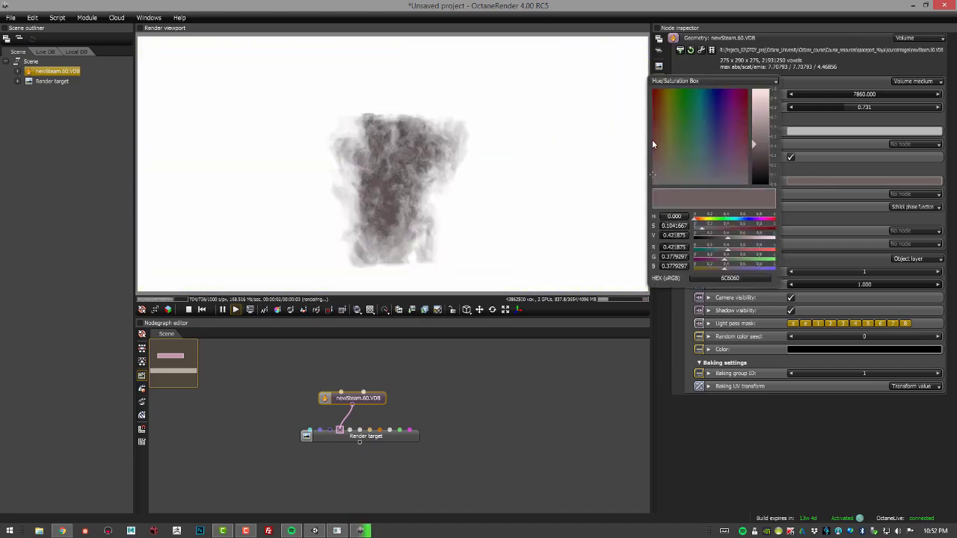
pyautogui.moveTo(656, 153)
pyautogui.mouseDown()
pyautogui.moveTo(655, 169)
pyautogui.moveTo(656, 147)
pyautogui.mouseUp()
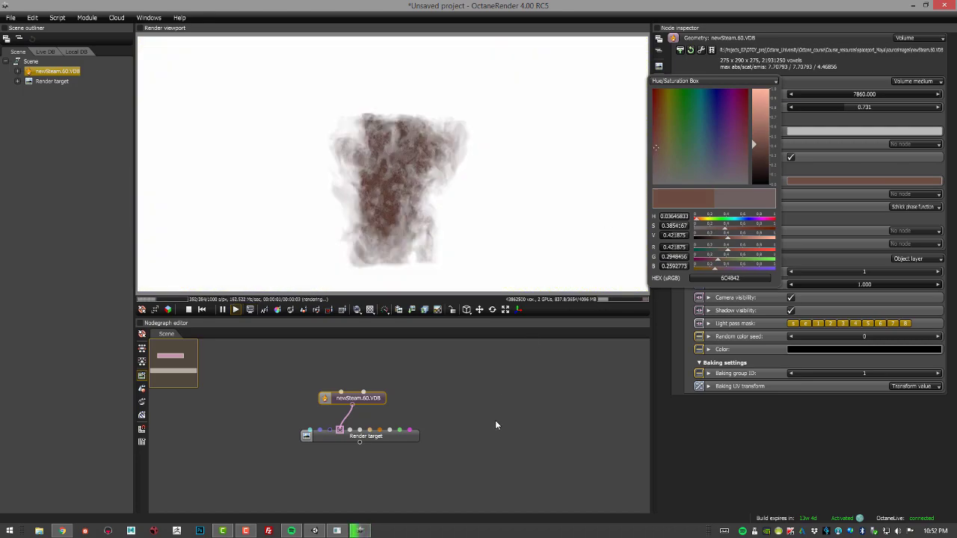
pyautogui.click(508, 222)
pyautogui.click(440, 450)
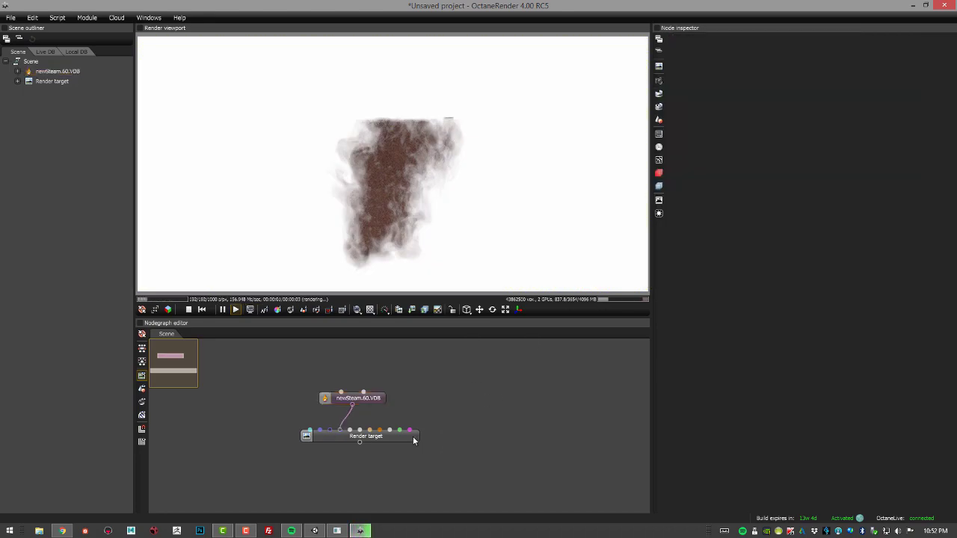
pyautogui.click(378, 399)
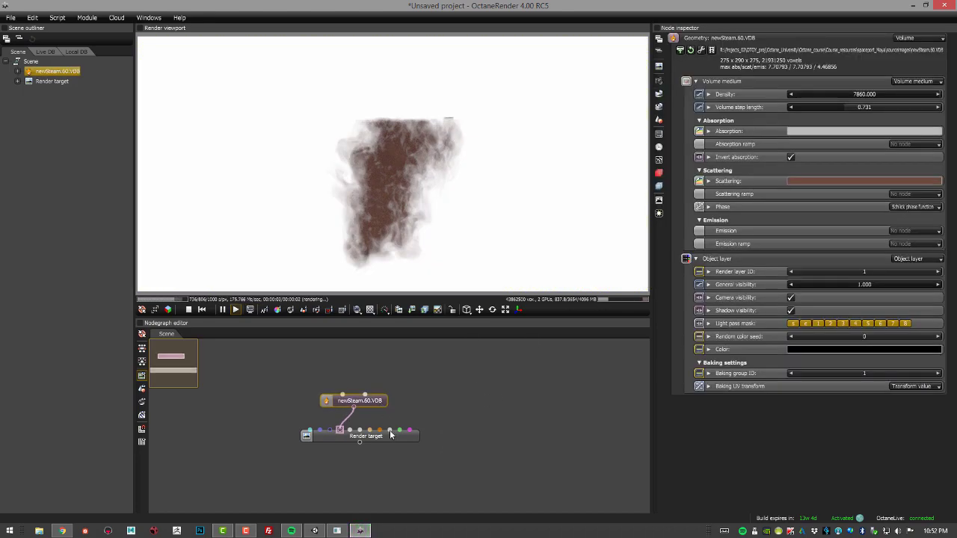
pyautogui.click(392, 440)
pyautogui.click(371, 402)
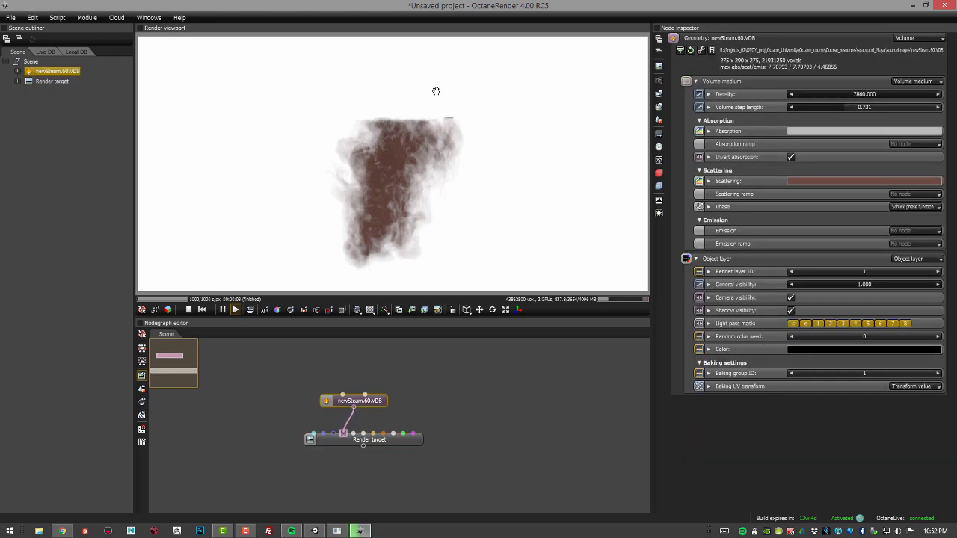
# Save the Octane VDB scene as the package cloud.orbx in the spaceFillingStation folder
pyautogui.click(10, 19)
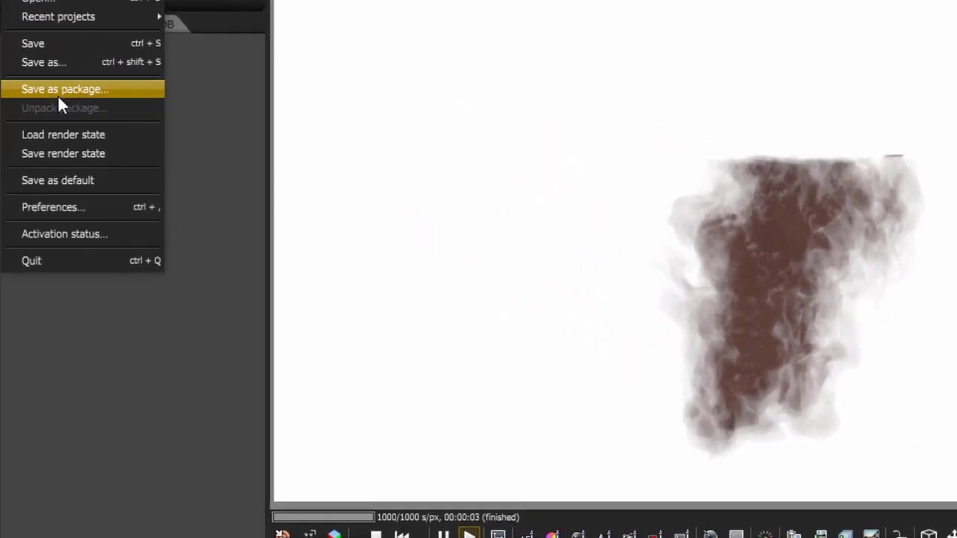
pyautogui.click(58, 91)
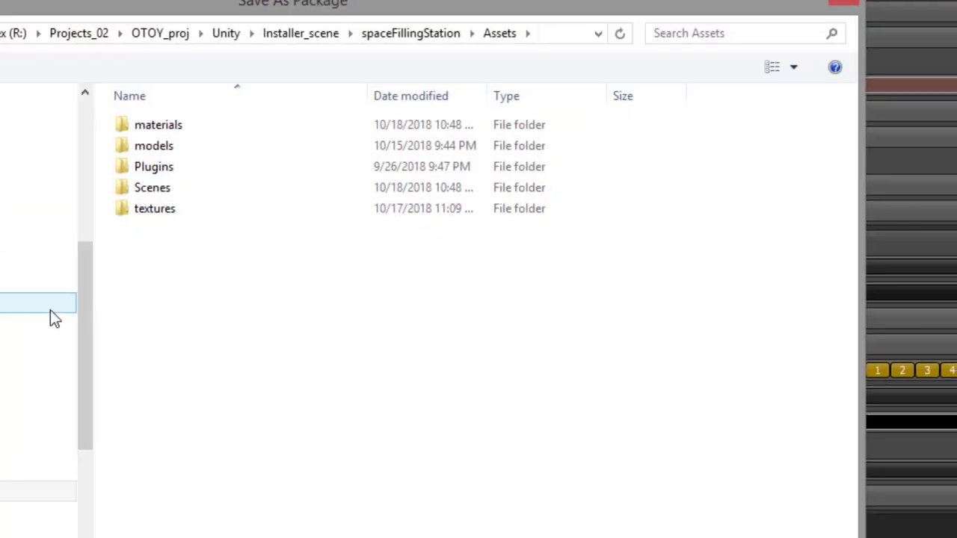
pyautogui.hotkey('alt', 'Up')
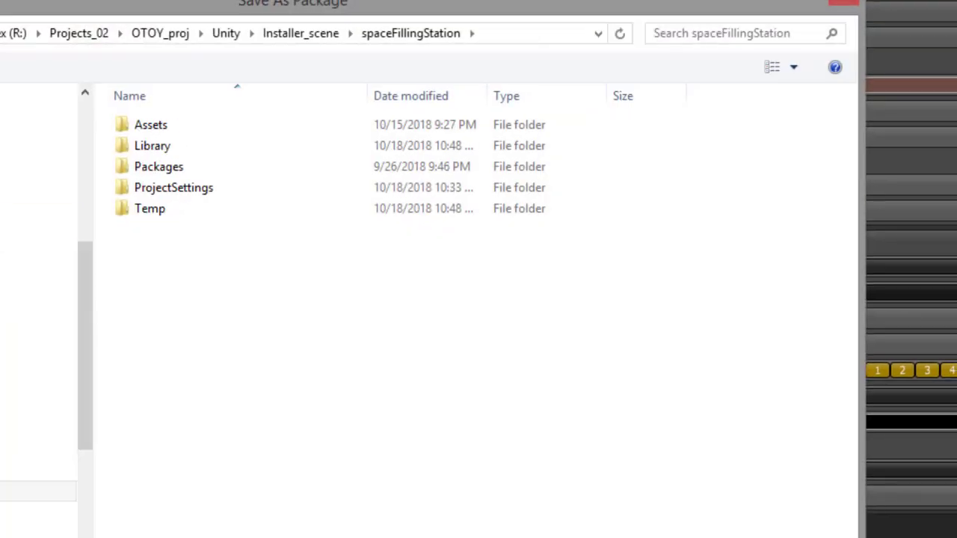
pyautogui.write('clo')
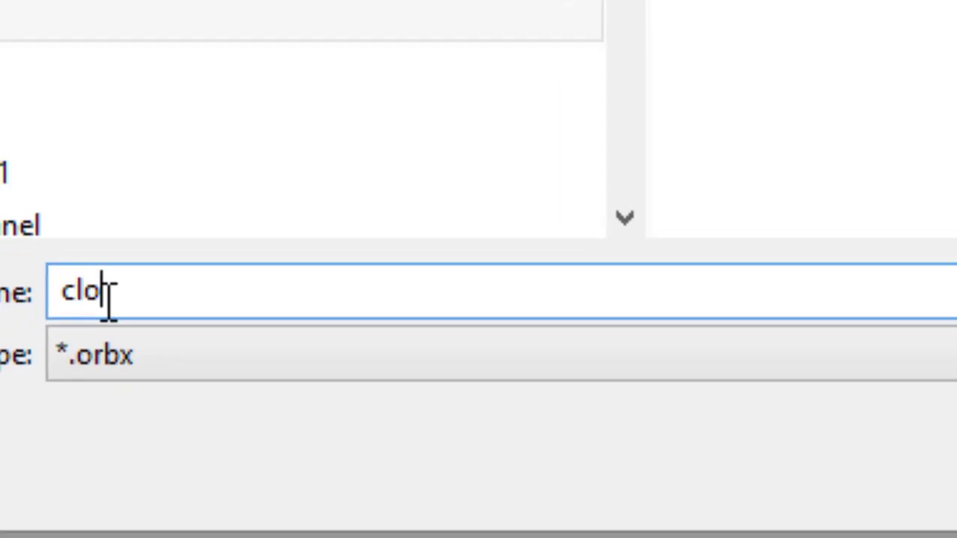
pyautogui.write('ud')
pyautogui.hotkey('ctrl', 'a')
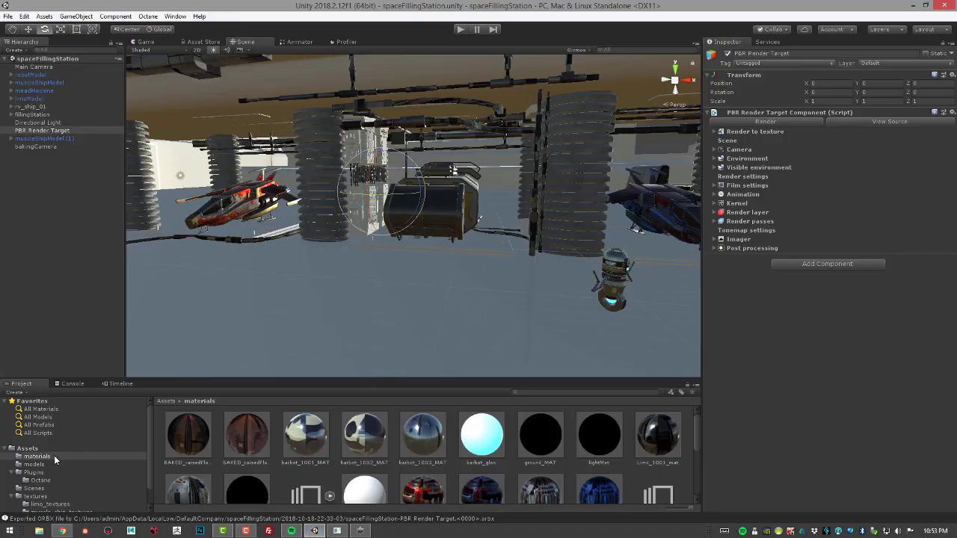
# In Octane > Import ORBX, set cloud.orbx from the project root as the ORBX file
pyautogui.click(148, 16)
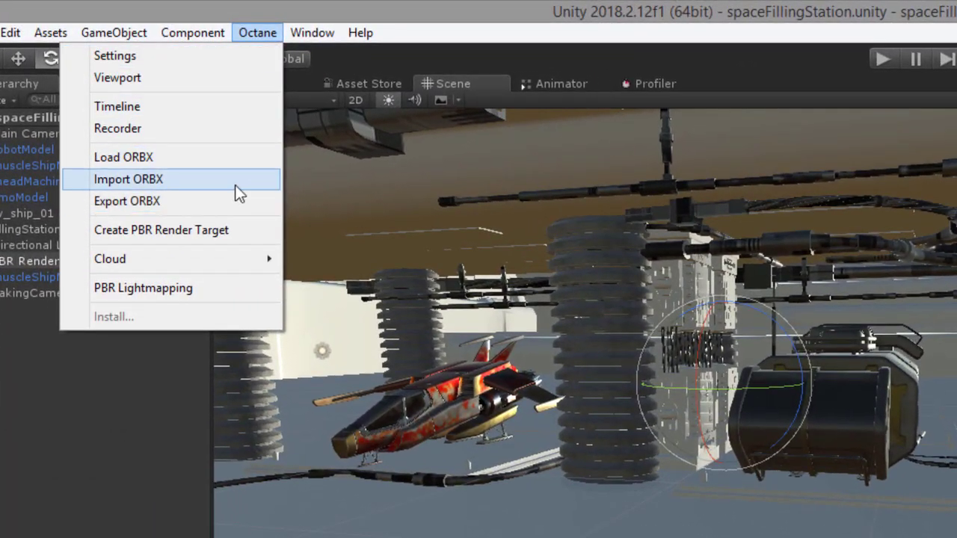
pyautogui.click(235, 185)
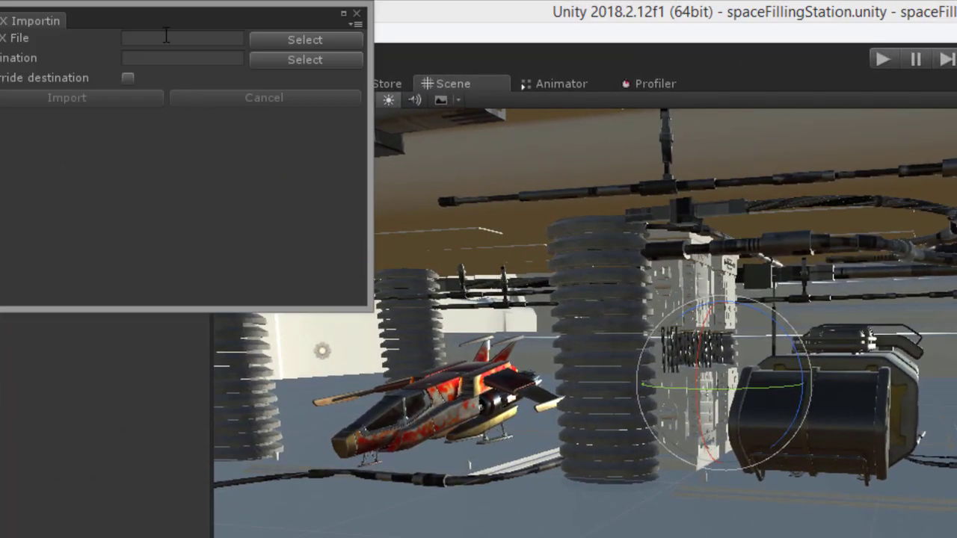
pyautogui.moveTo(172, 28); pyautogui.dragTo(476, 130)
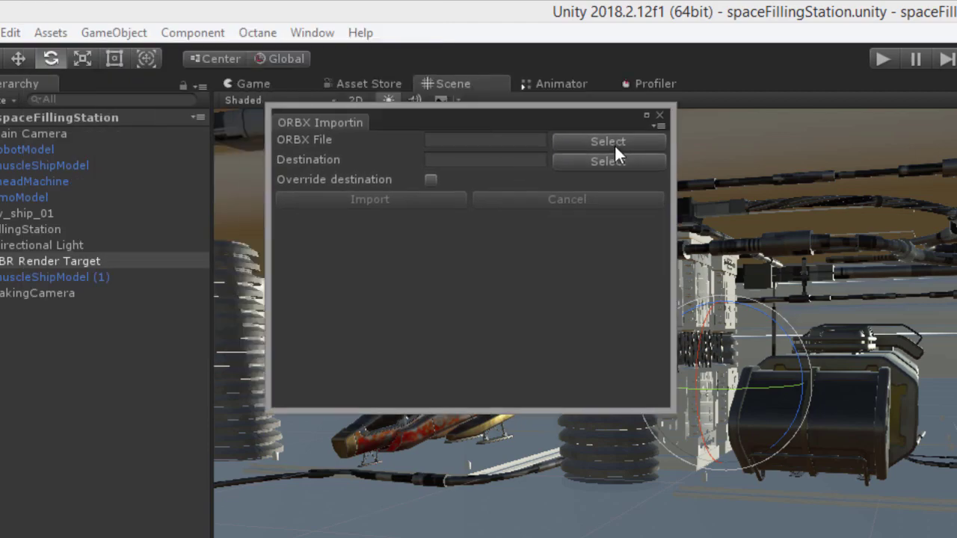
pyautogui.click(614, 144)
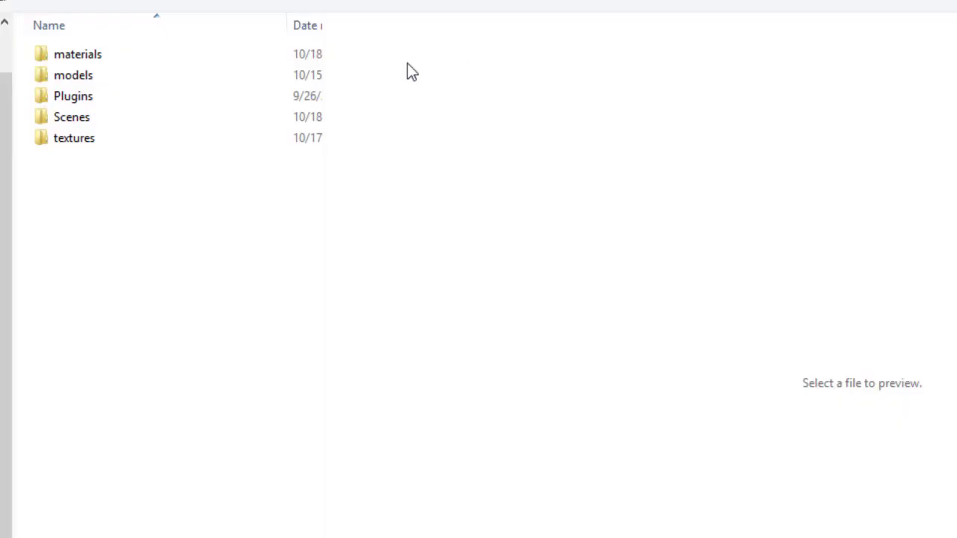
pyautogui.hotkey('alt', 'Up')
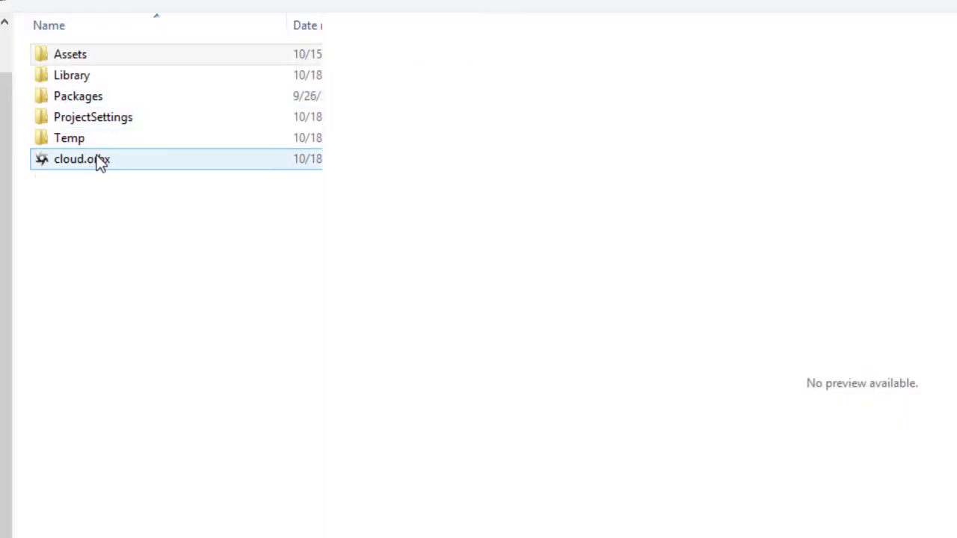
pyautogui.click(96, 161)
pyautogui.press('Return')
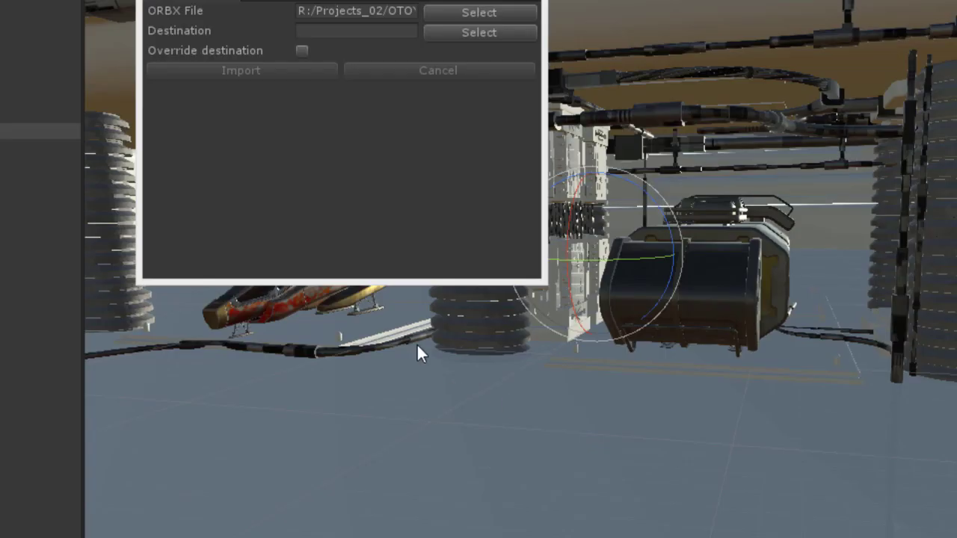
pyautogui.click(388, 33)
# Create a new importORBX folder under Assets and choose it as the import destination
pyautogui.click(461, 33)
pyautogui.rightClick(125, 216)
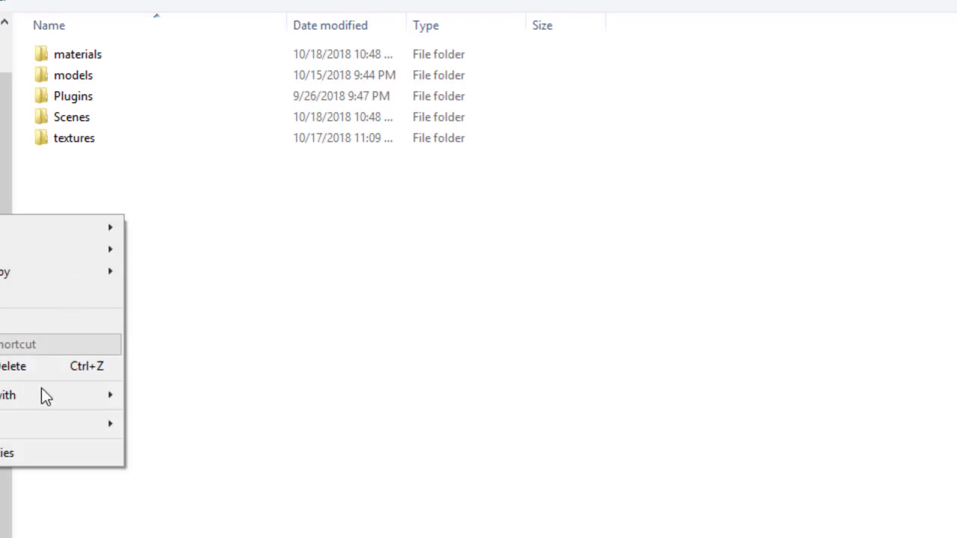
pyautogui.moveTo(45, 431)
pyautogui.click(178, 426)
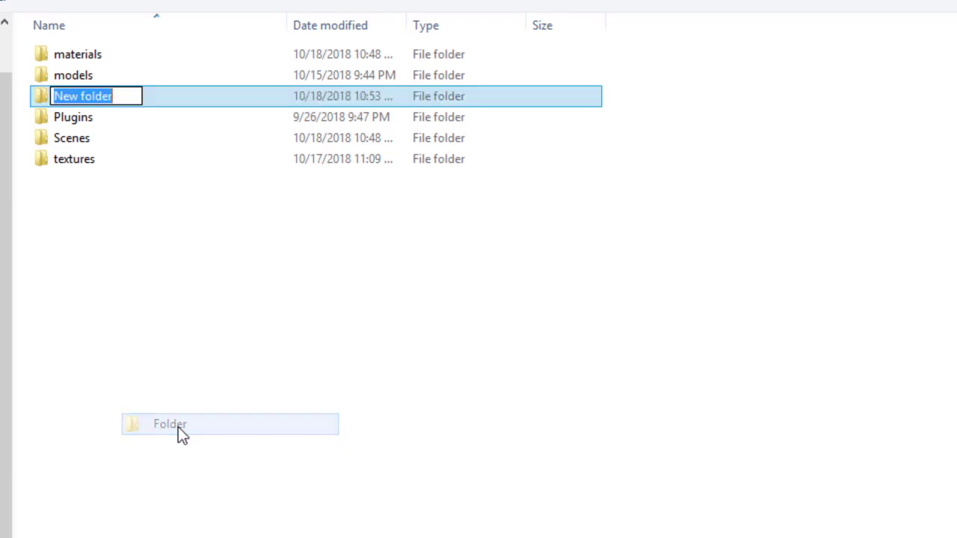
pyautogui.write('imop')
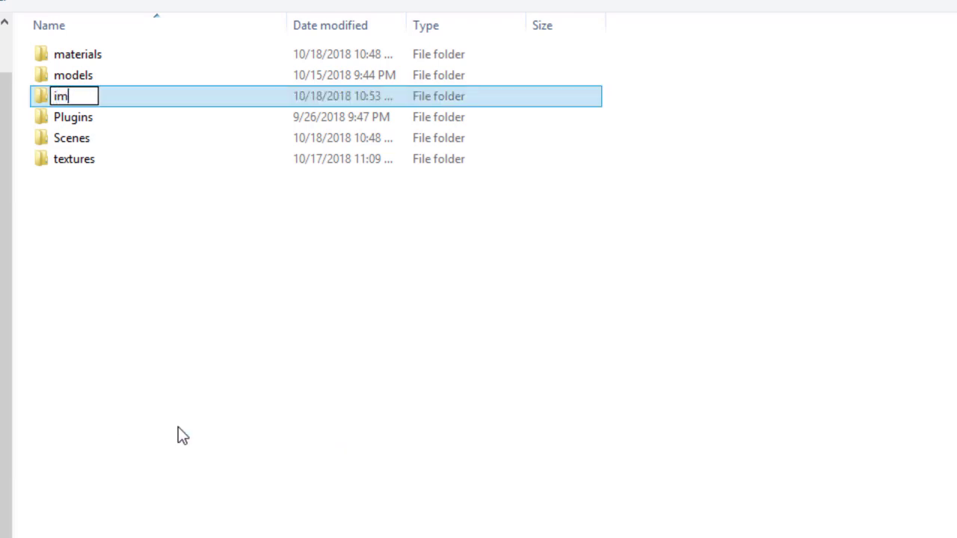
pyautogui.press('BackSpace')
pyautogui.press('BackSpace')
pyautogui.write('portO')
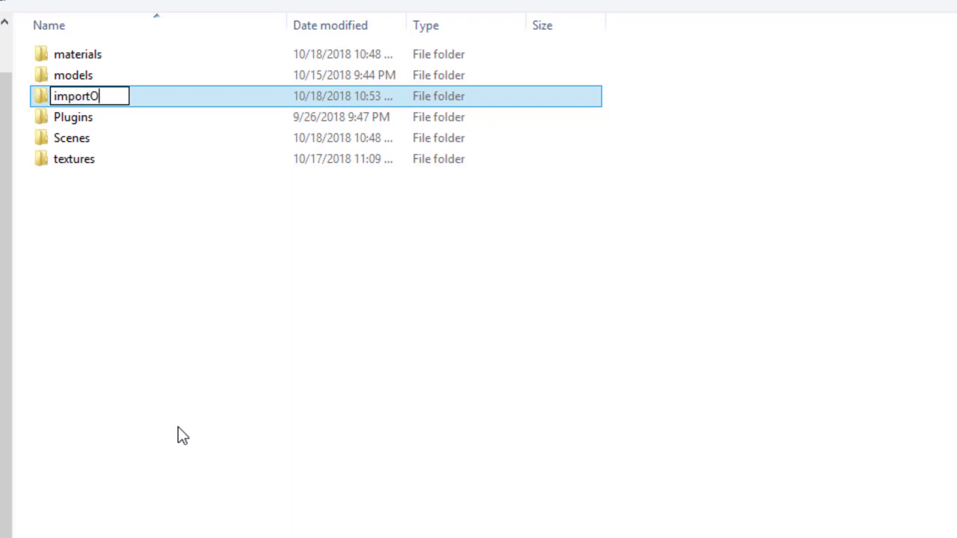
pyautogui.write('RBX')
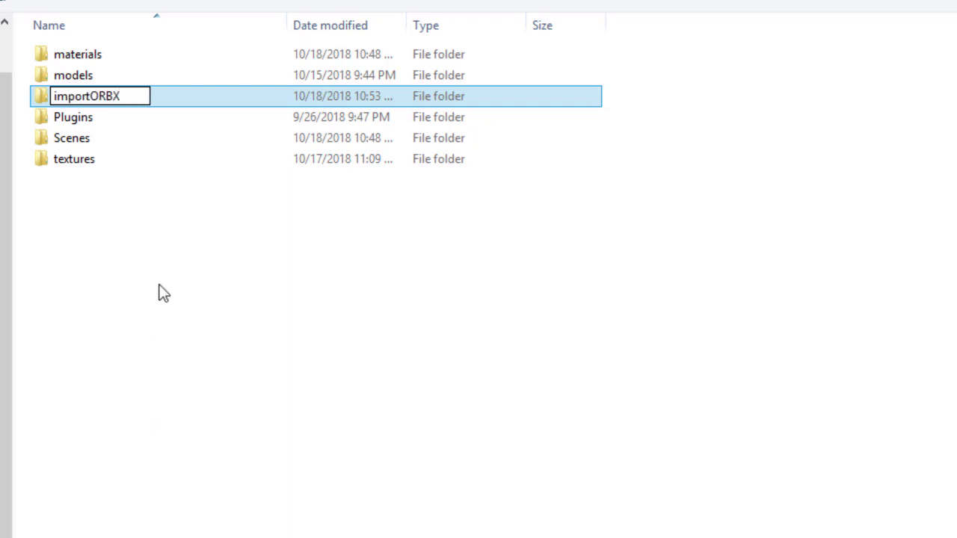
pyautogui.press('Return')
pyautogui.doubleClick(149, 53)
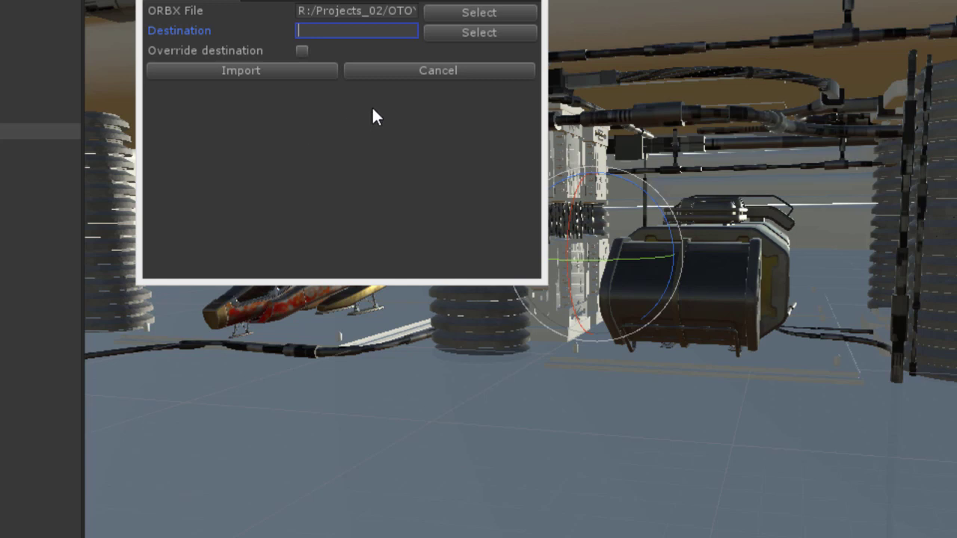
# Import cloud.orbx and move it into the station at X 33.5, Y 4.33, Z -93.985
pyautogui.click(280, 71)
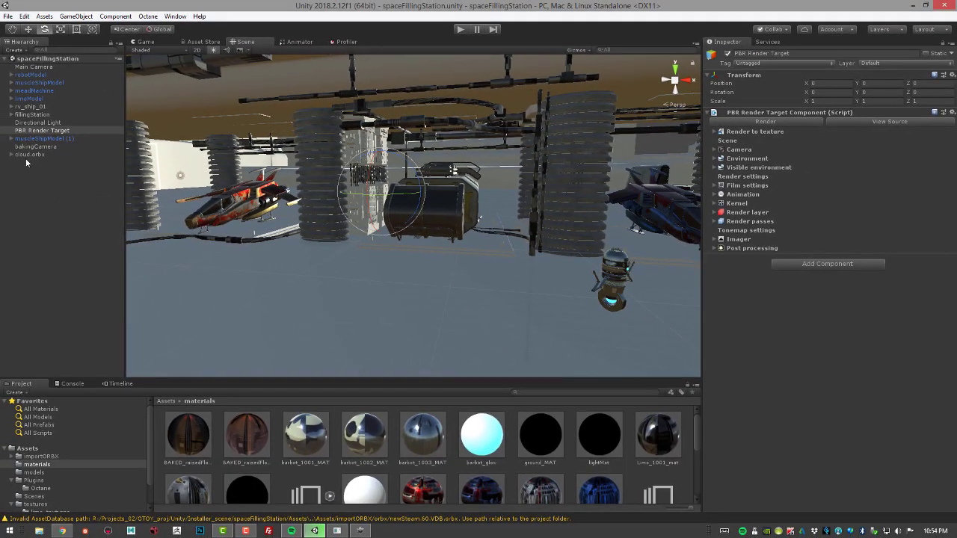
pyautogui.click(26, 156)
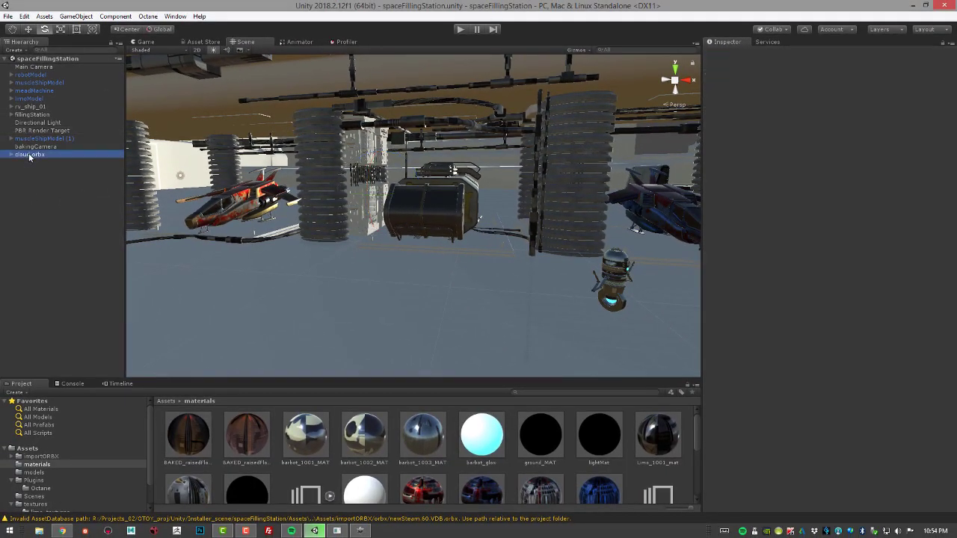
pyautogui.click(28, 29)
pyautogui.keyDown('alt'); pyautogui.moveTo(357, 186); pyautogui.dragTo(224, 291); pyautogui.keyUp('alt')
pyautogui.scroll(-5, 362, 253)
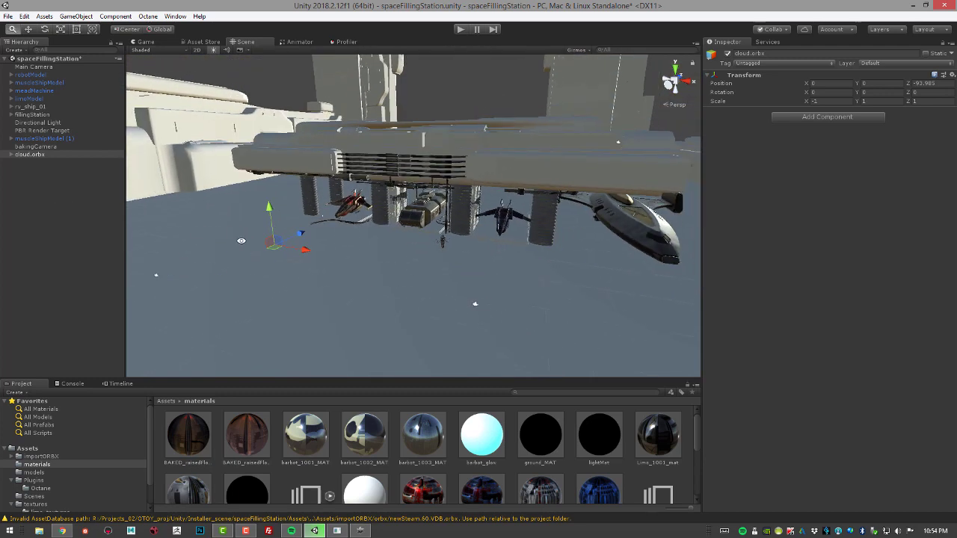
pyautogui.moveTo(362, 253); pyautogui.dragTo(411, 256)
pyautogui.moveTo(410, 256); pyautogui.dragTo(84, 221, button='right')
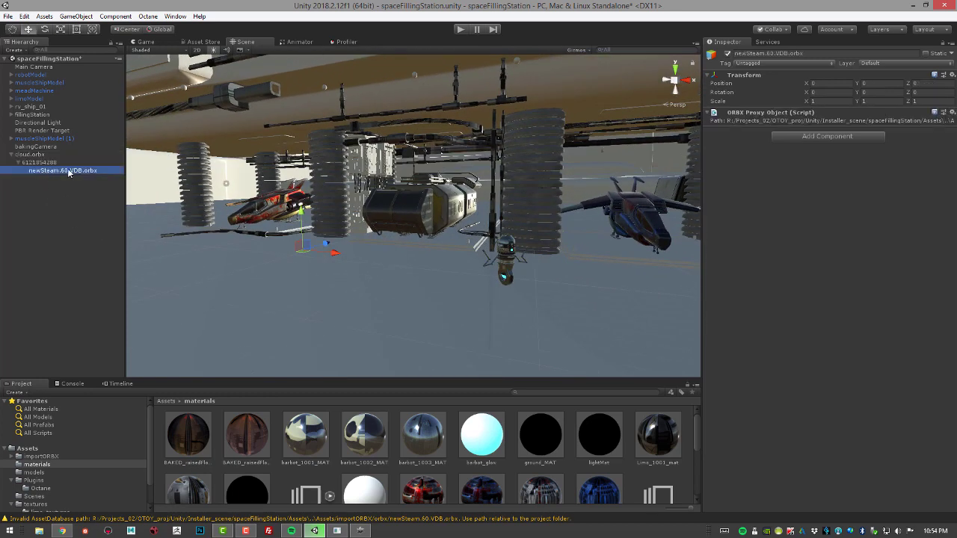
pyautogui.click(30, 155)
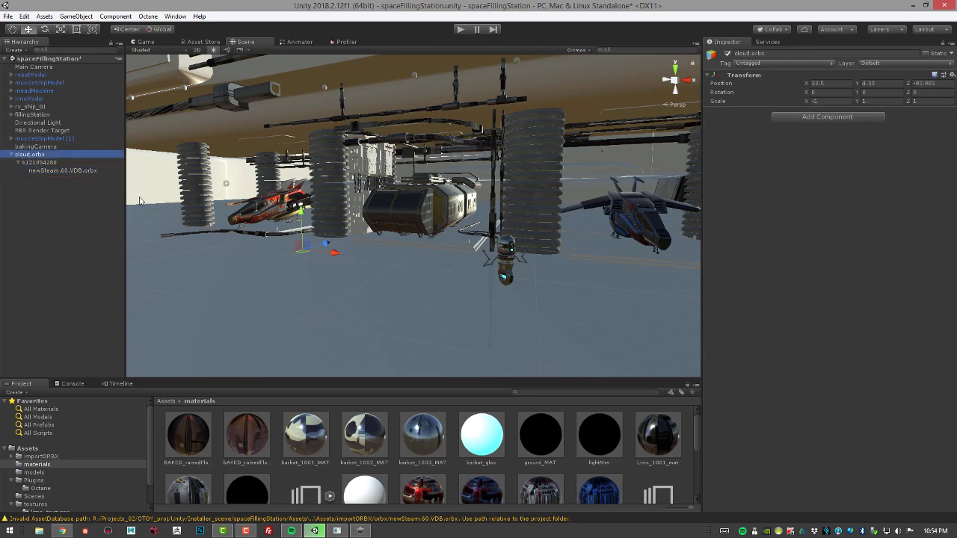
# Start an Octane render on the PBR Render Target and set it to render from the Editor camera
pyautogui.click(29, 130)
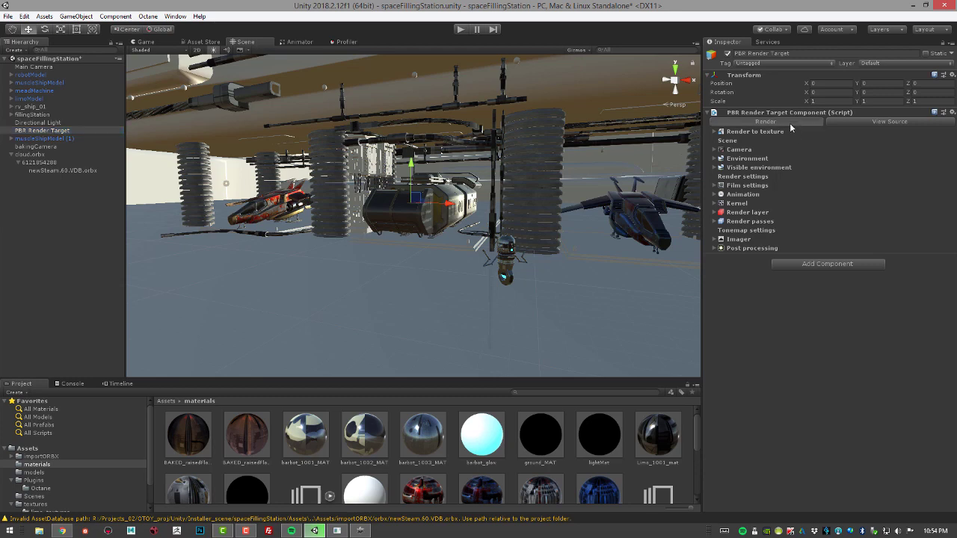
pyautogui.click(790, 123)
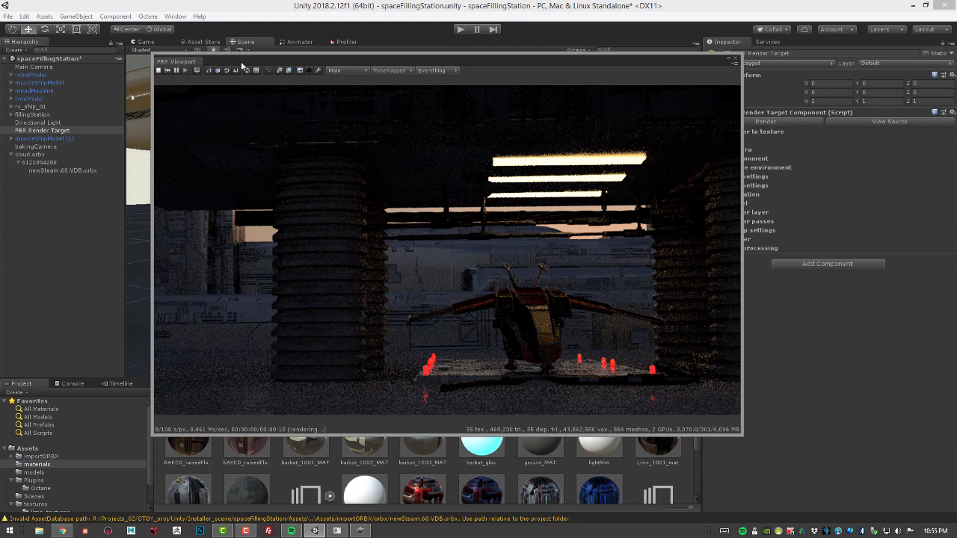
pyautogui.moveTo(241, 61); pyautogui.dragTo(180, 61)
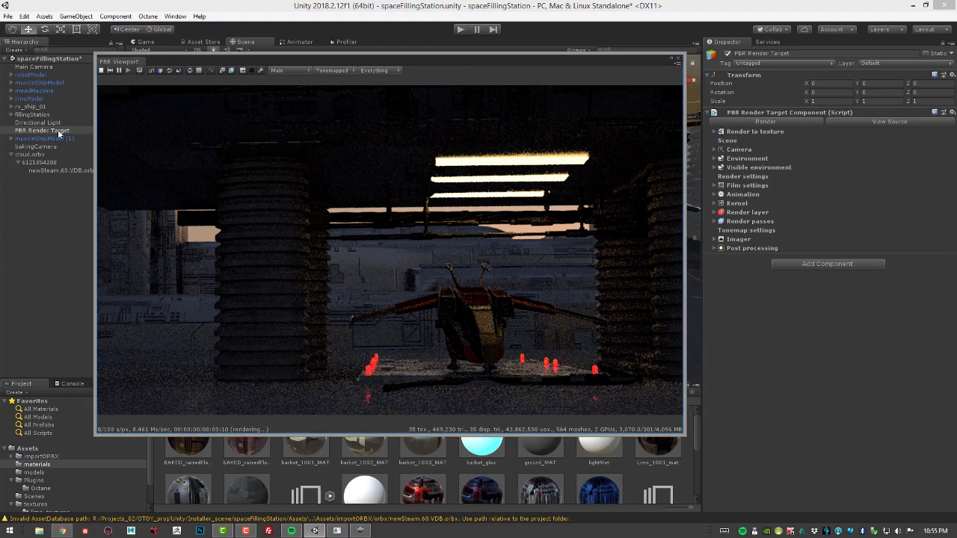
pyautogui.click(80, 132)
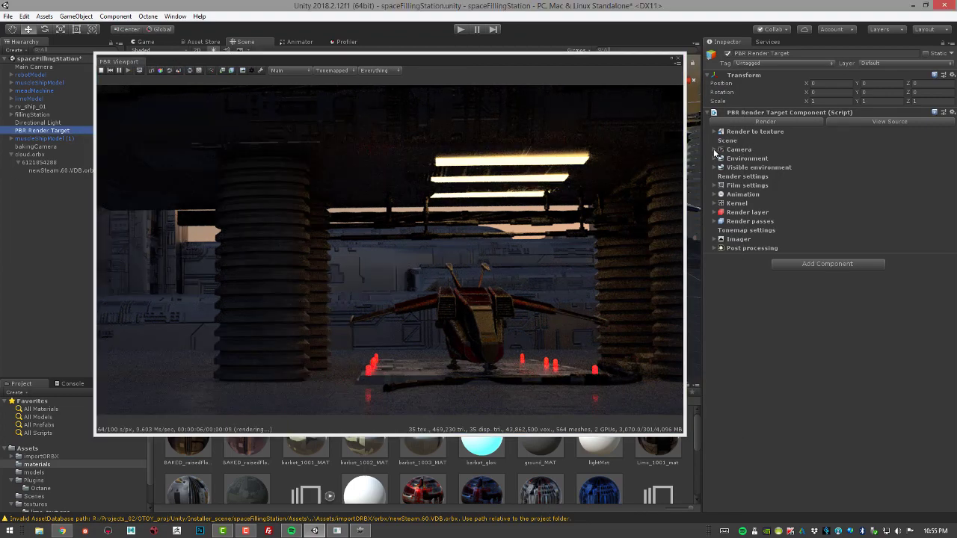
pyautogui.click(715, 150)
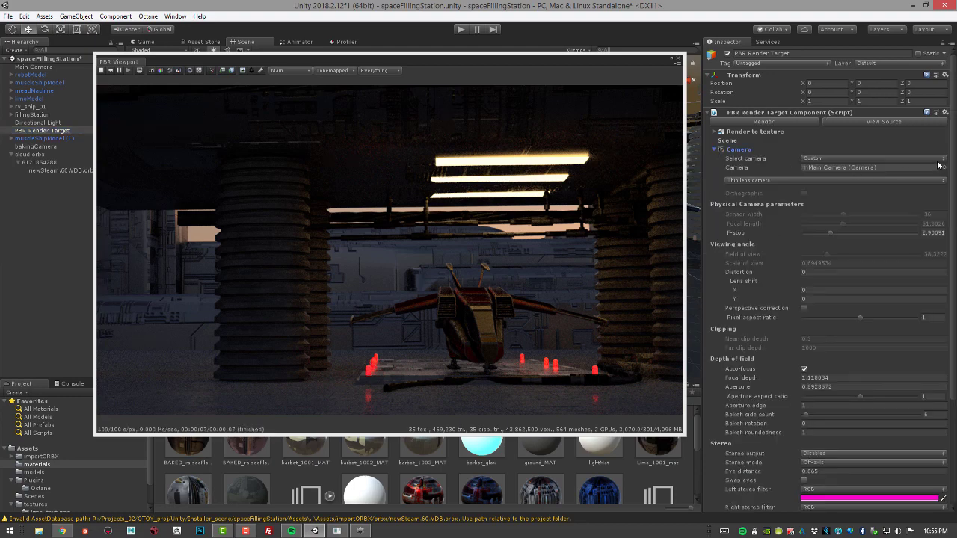
pyautogui.click(912, 158)
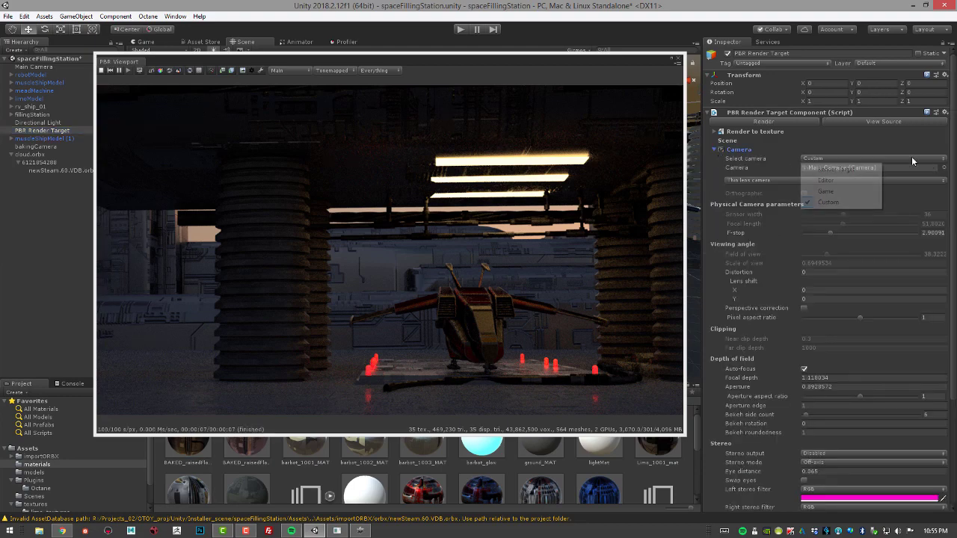
pyautogui.click(827, 180)
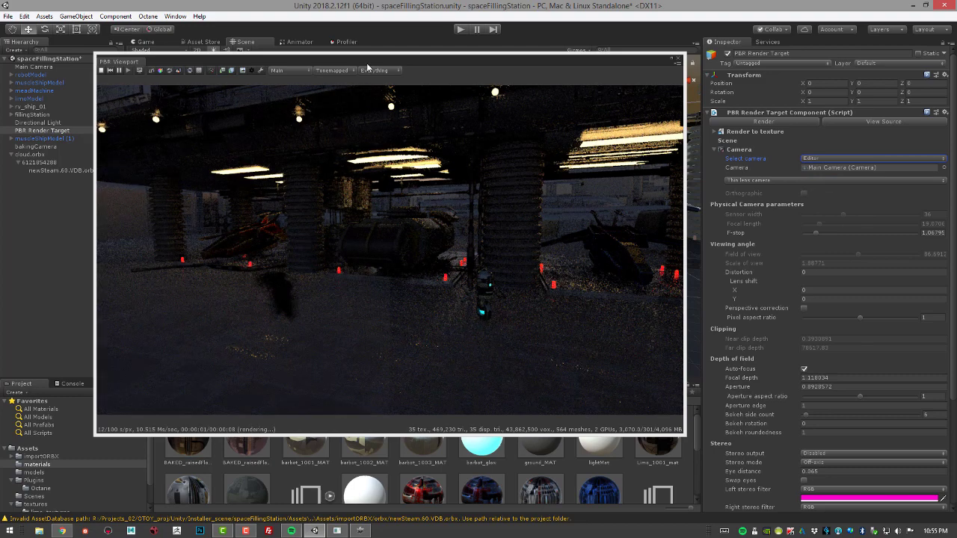
# Scale cloud.orbx up to about 3.6 with the Scale tool
pyautogui.click(37, 155)
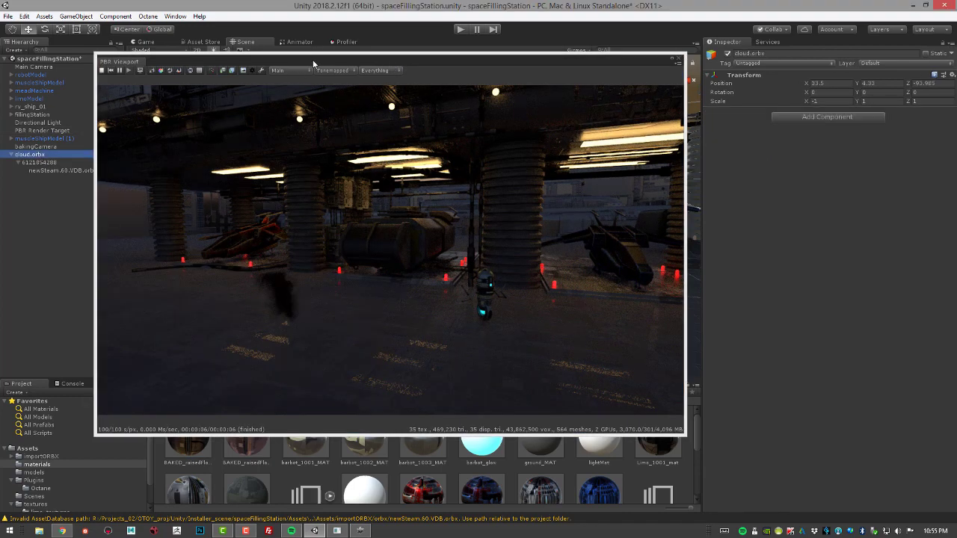
pyautogui.moveTo(313, 63); pyautogui.dragTo(622, 258)
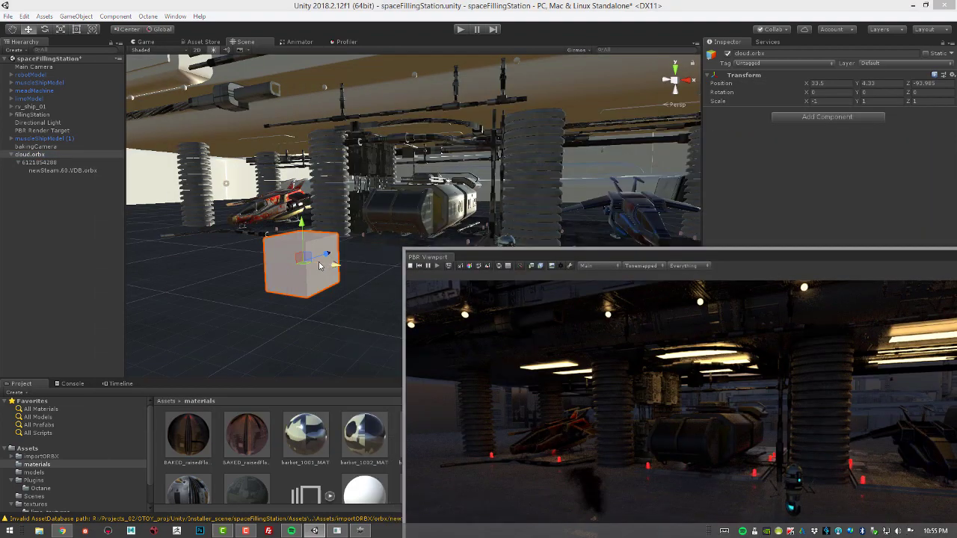
pyautogui.press('r')
pyautogui.moveTo(302, 263); pyautogui.dragTo(410, 259)
# Raise cloud.orbx to Y 6.16 and recentre the render preview
pyautogui.press('w')
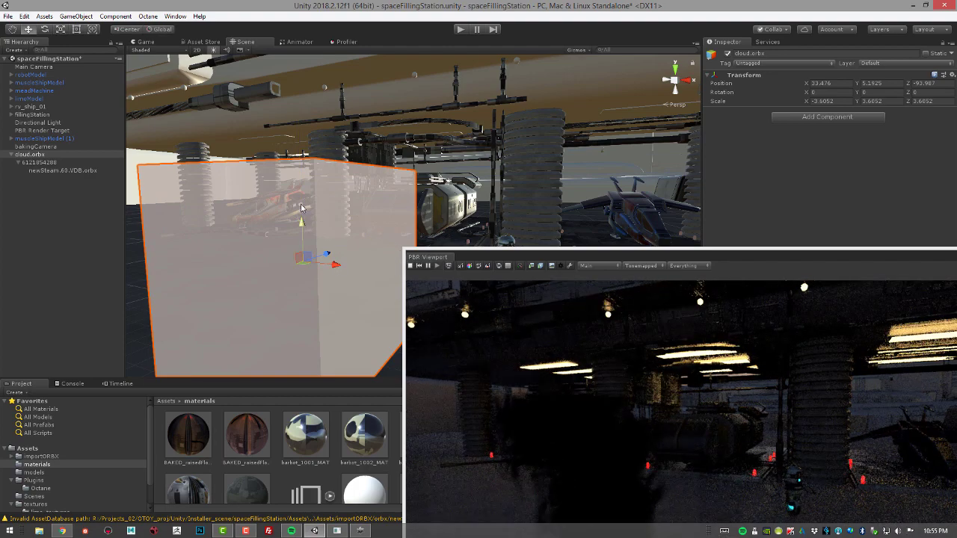
pyautogui.click(299, 187)
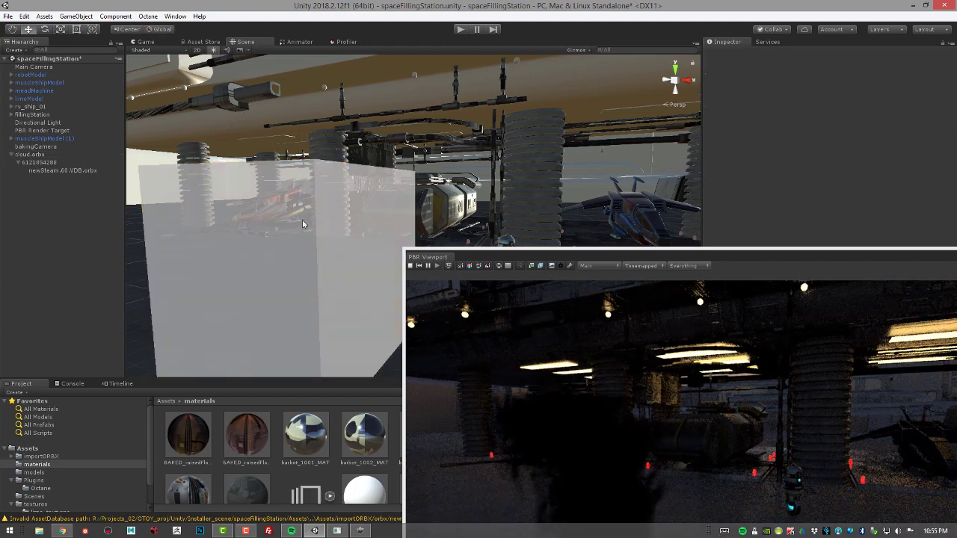
pyautogui.click(37, 155)
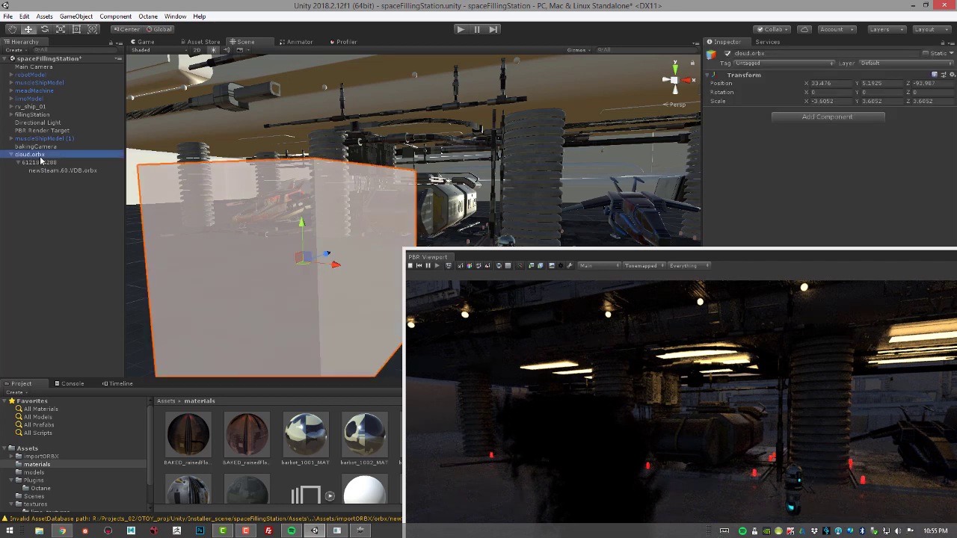
pyautogui.moveTo(302, 220); pyautogui.dragTo(300, 187)
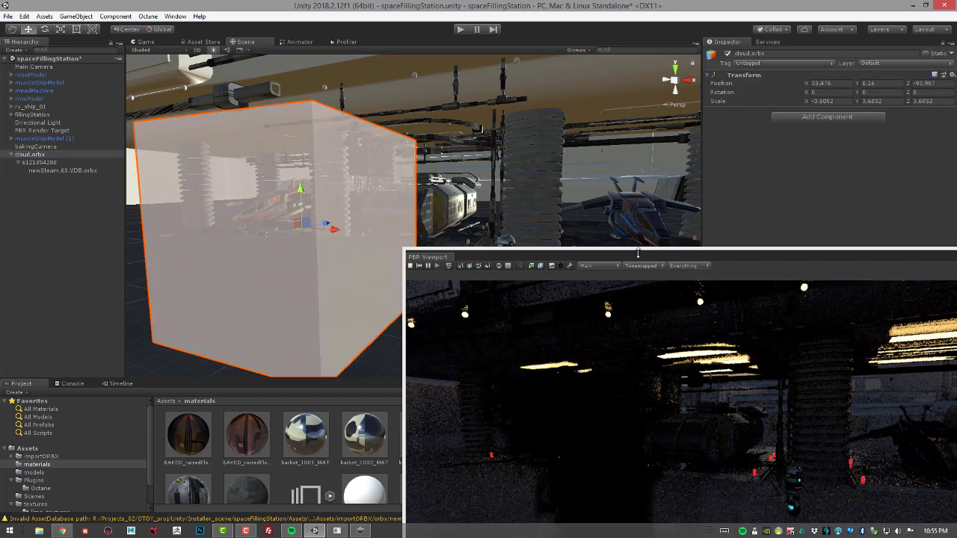
pyautogui.moveTo(637, 255); pyautogui.dragTo(291, 39)
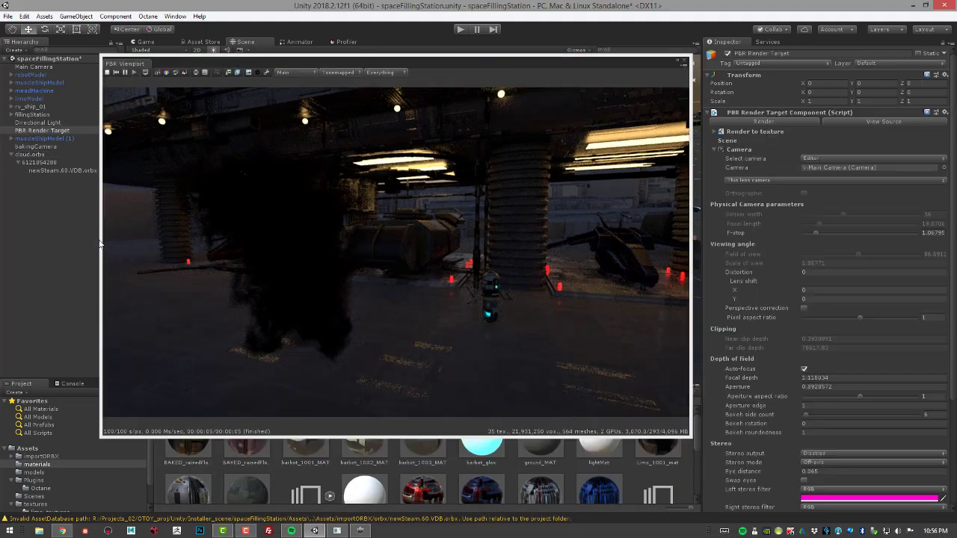
# Open newSteam.60.VDB.orbx's source in OctaneRender Studio and show its volume properties
pyautogui.click(61, 171)
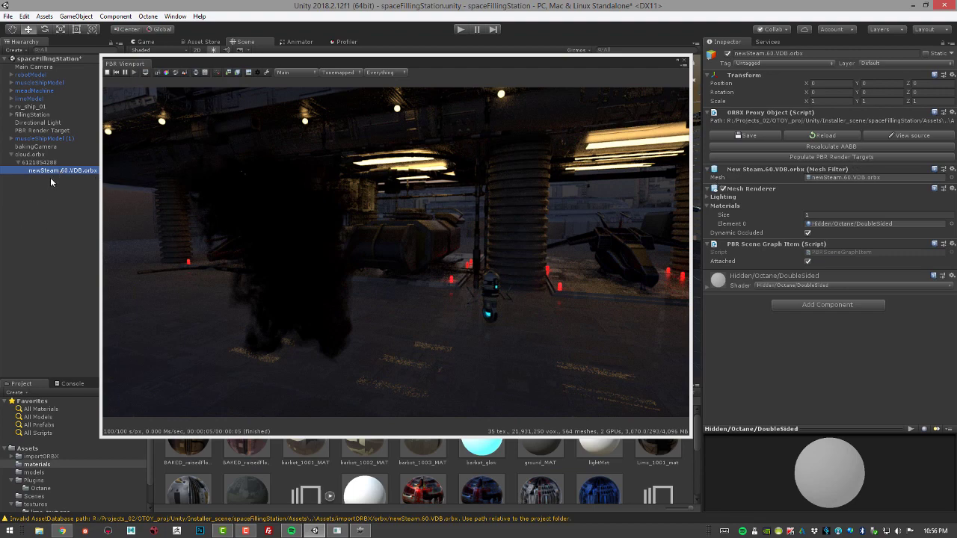
pyautogui.click(902, 137)
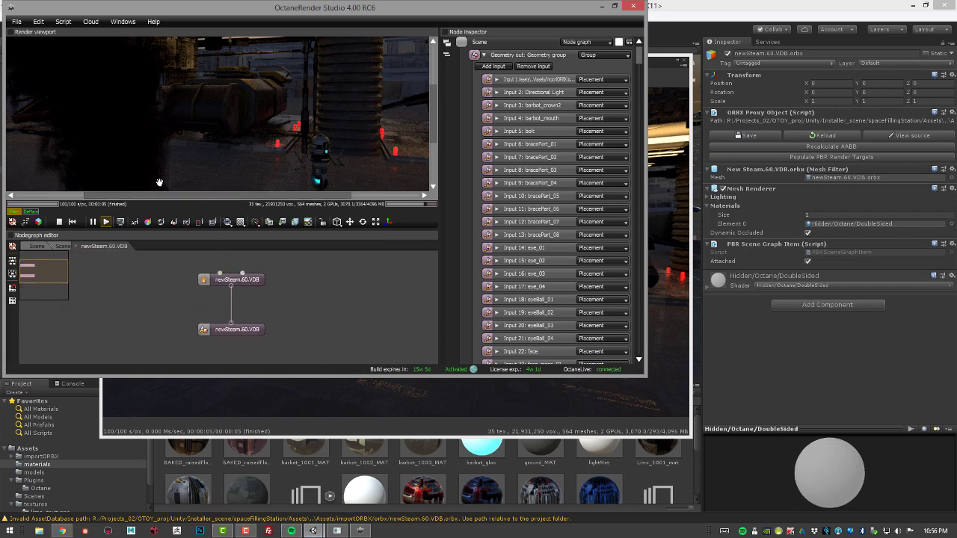
pyautogui.click(257, 280)
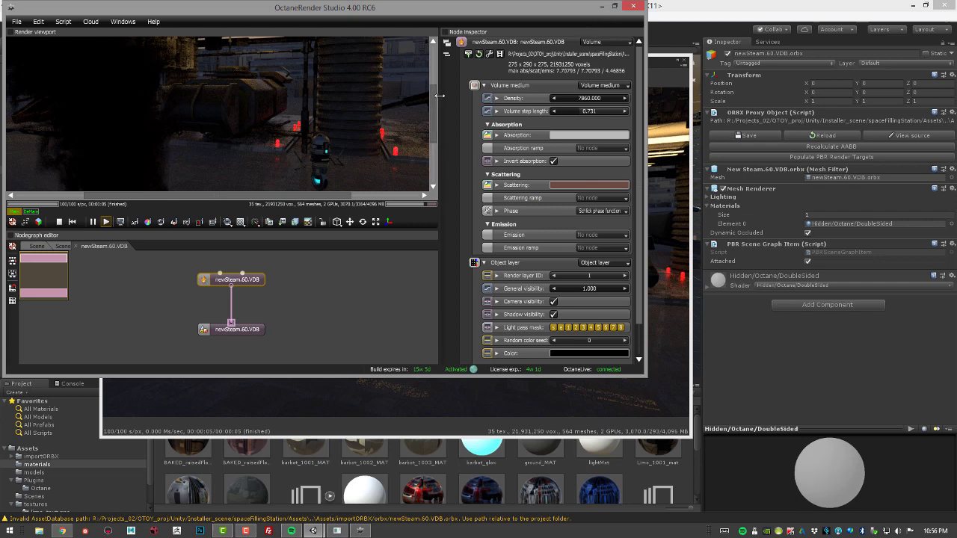
# Lower the newSteam.60.VDB density to 1.45, then nudge it to 1.730
pyautogui.moveTo(432, 100); pyautogui.dragTo(430, 123)
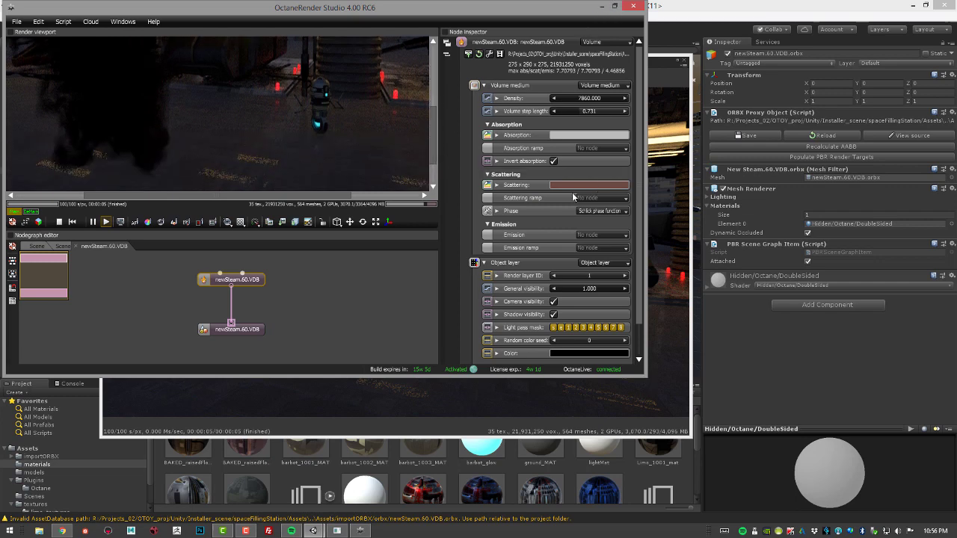
pyautogui.doubleClick(583, 98)
pyautogui.write('1.45')
pyautogui.press('Return')
pyautogui.moveTo(580, 98); pyautogui.dragTo(592, 99)
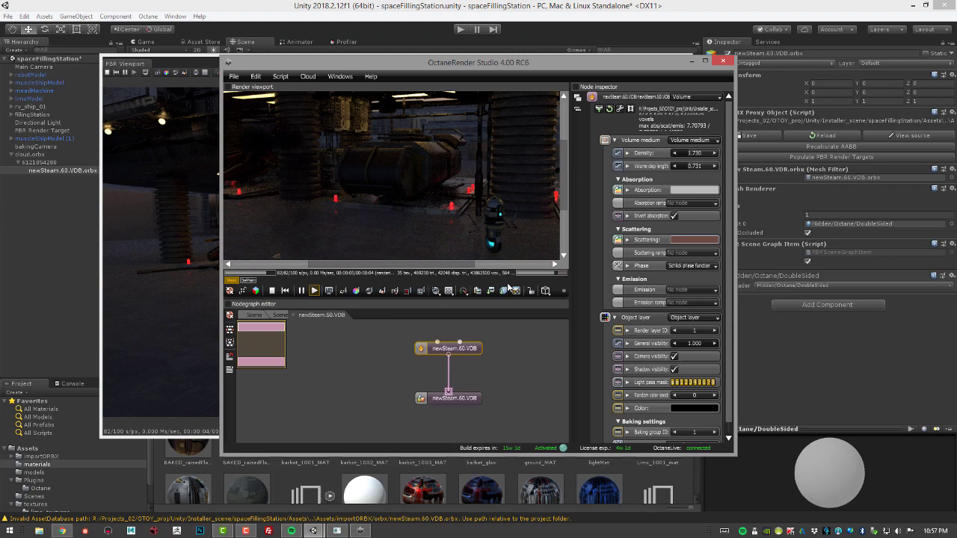
pyautogui.moveTo(284, 7); pyautogui.dragTo(675, 60)
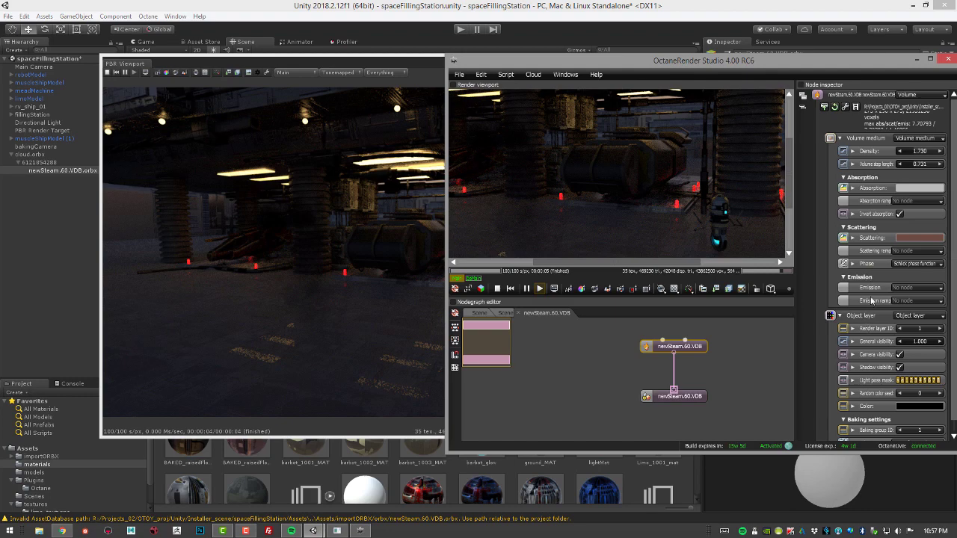
# Raise the volume density to 8.650 and set its emission to Black body
pyautogui.moveTo(915, 151); pyautogui.dragTo(920, 154)
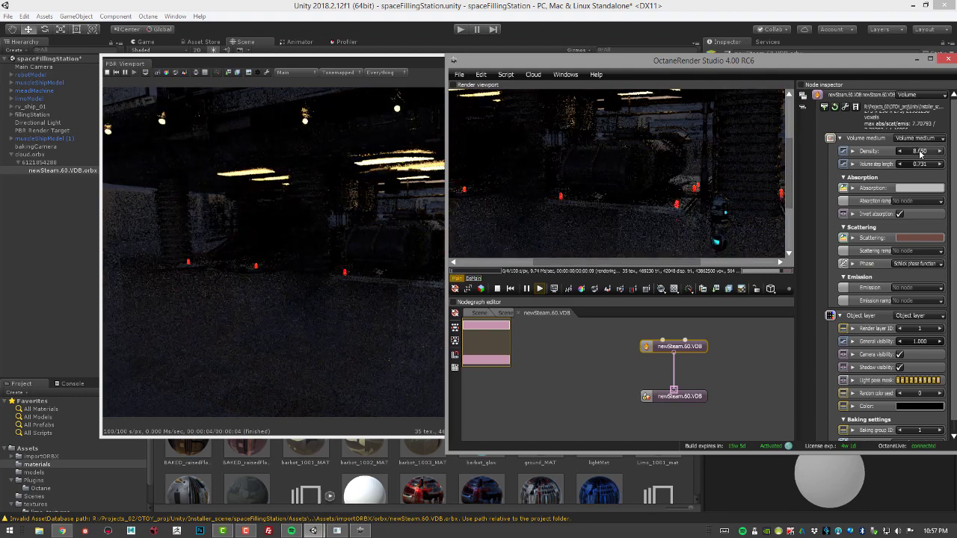
pyautogui.click(930, 288)
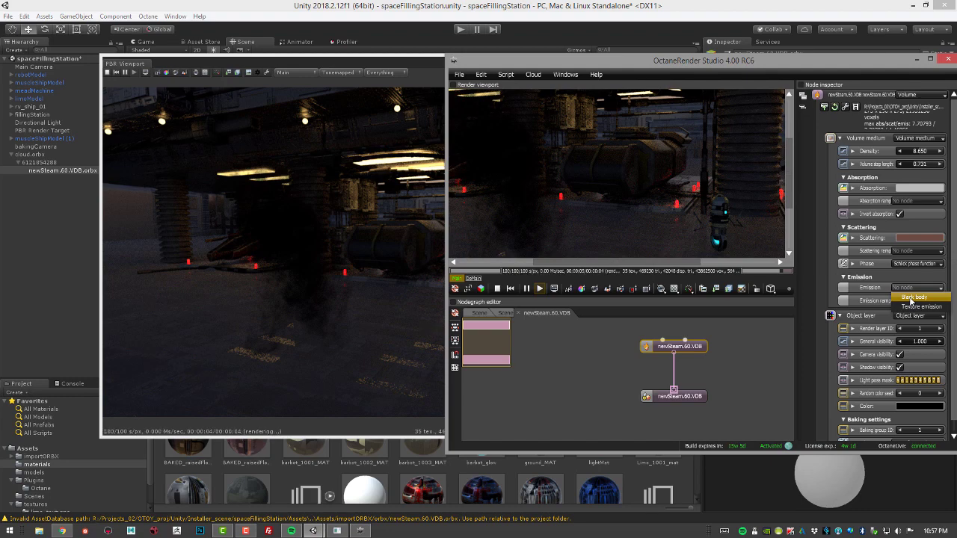
pyautogui.click(909, 297)
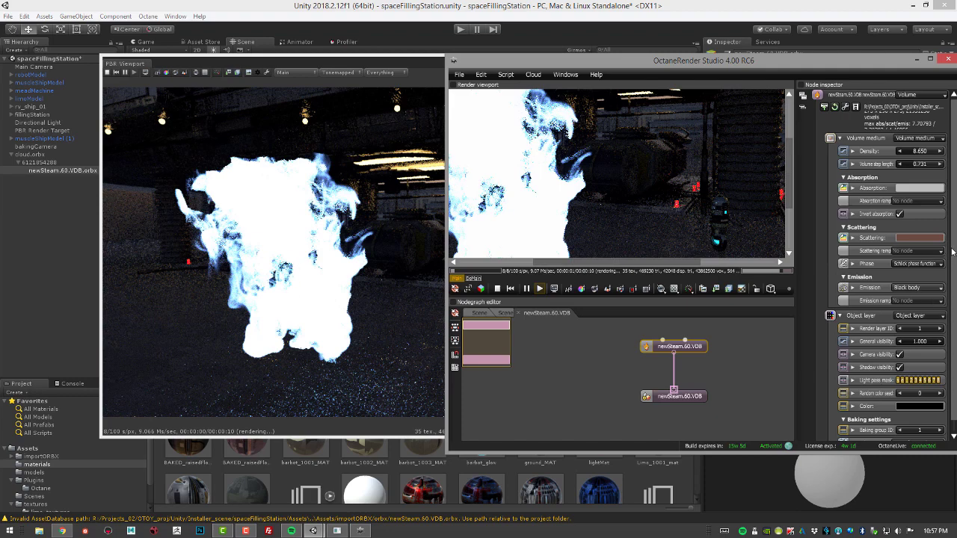
pyautogui.moveTo(827, 63); pyautogui.dragTo(793, 64)
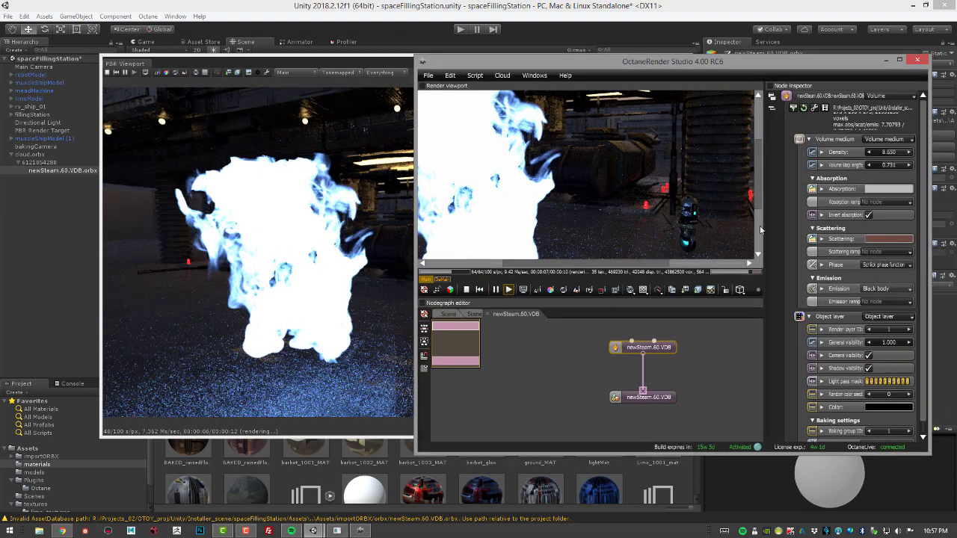
# Set the black body emission power to 5 with Surface brightness turned on
pyautogui.click(823, 290)
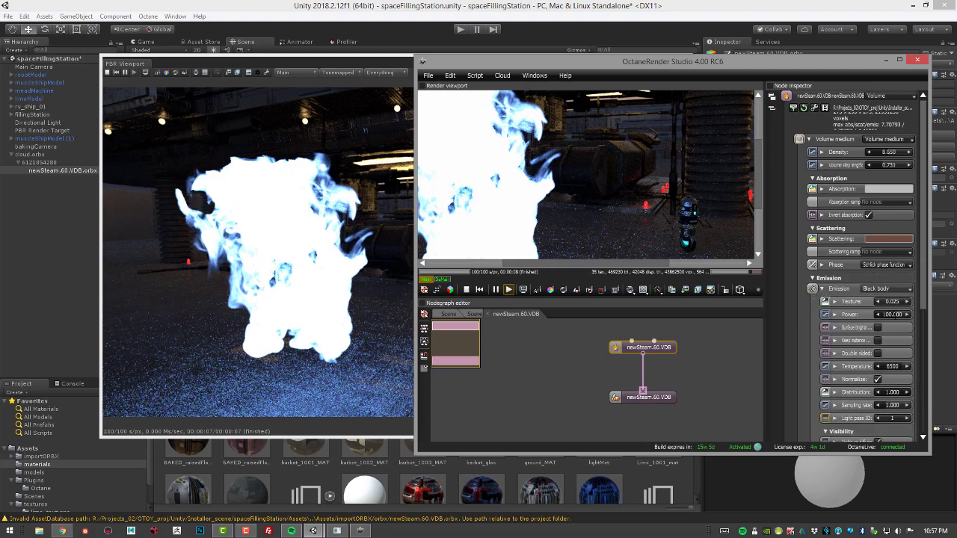
pyautogui.doubleClick(893, 314)
pyautogui.write('10')
pyautogui.press('Return')
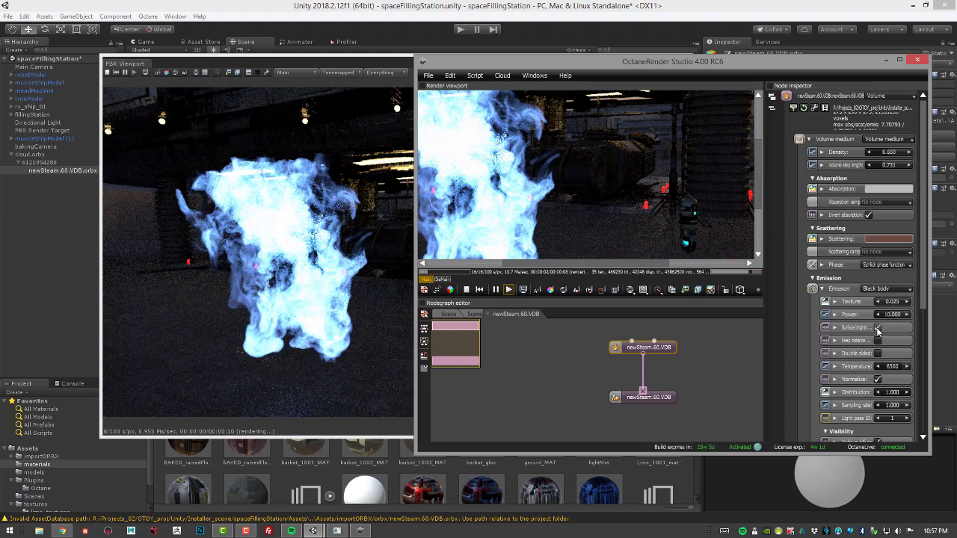
pyautogui.click(878, 328)
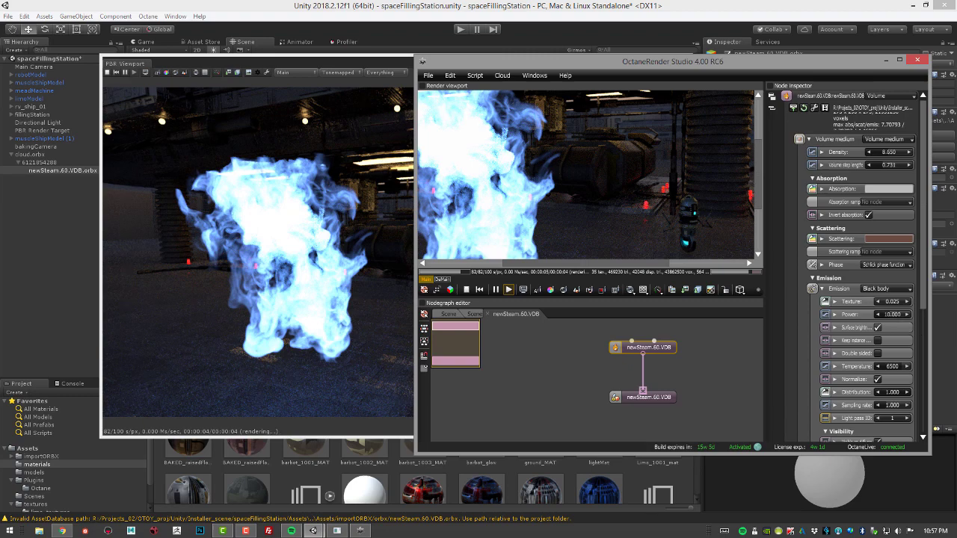
pyautogui.doubleClick(890, 314)
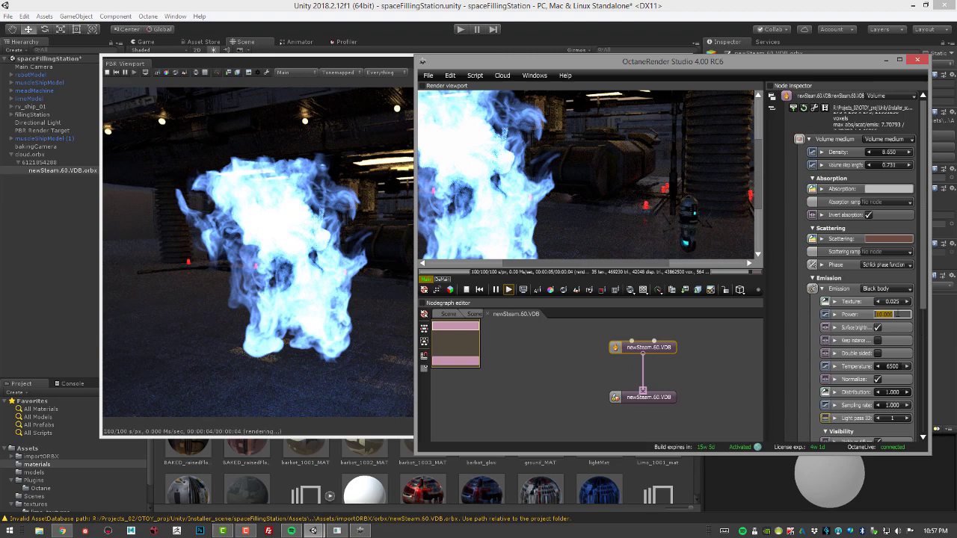
pyautogui.write('5')
pyautogui.press('Return')
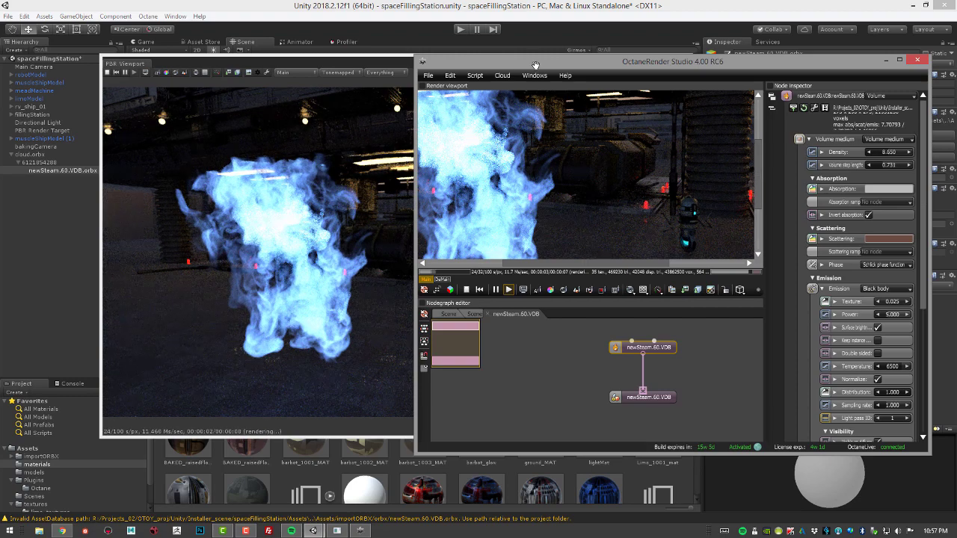
pyautogui.moveTo(590, 64); pyautogui.dragTo(661, 64)
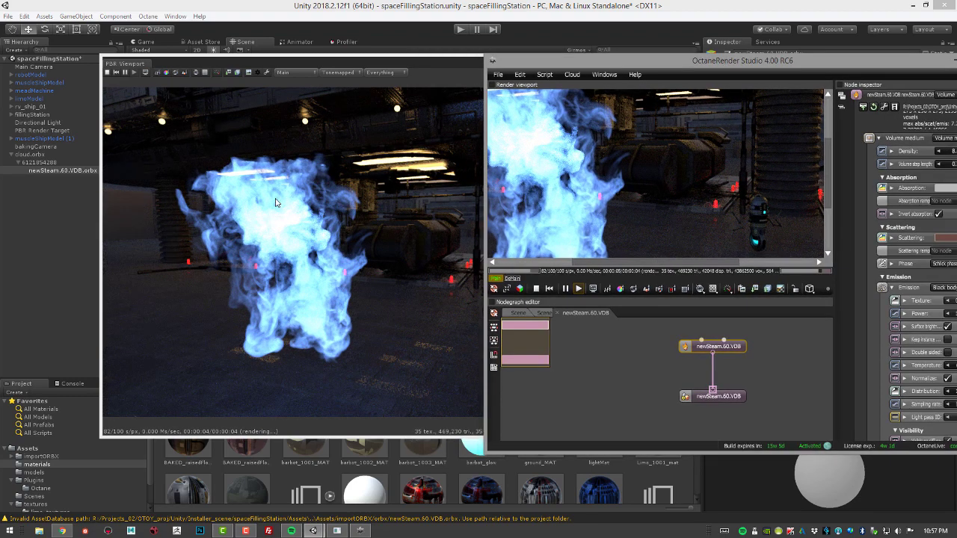
# Close OctaneRender Studio and place the PBR Viewport over the Scene view showing the blue flame
pyautogui.moveTo(619, 62); pyautogui.dragTo(389, 73)
pyautogui.click(763, 74)
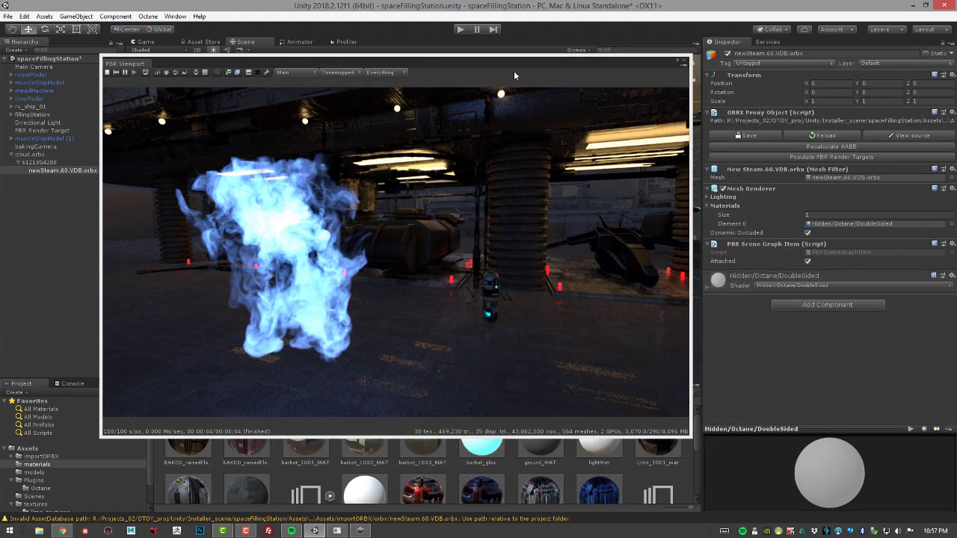
pyautogui.moveTo(502, 61); pyautogui.dragTo(857, 48)
pyautogui.scroll(-6, 389, 214)
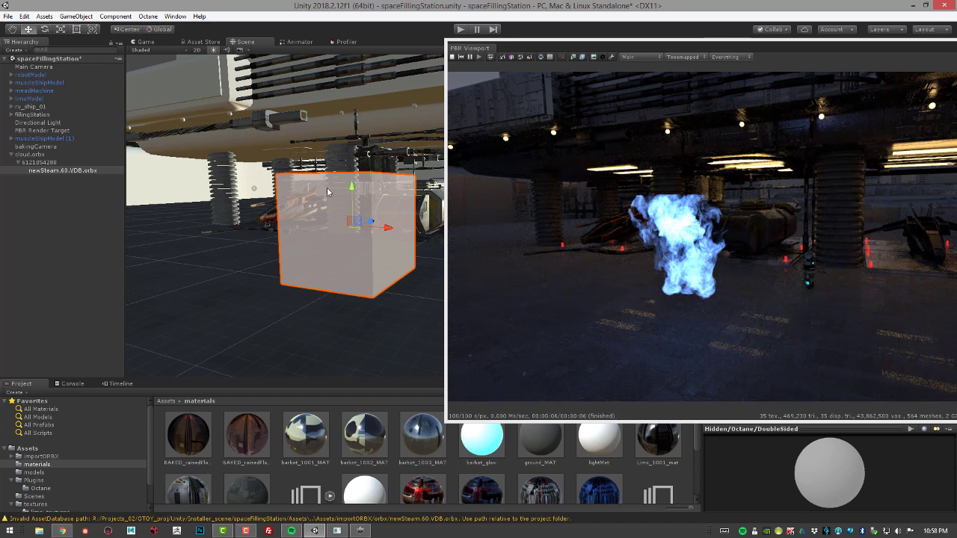
pyautogui.moveTo(611, 50); pyautogui.dragTo(489, 46)
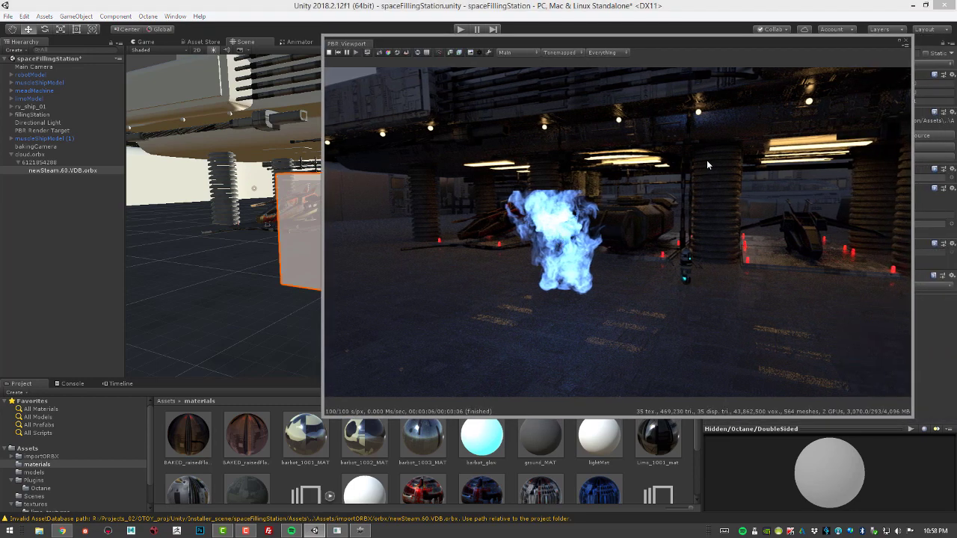